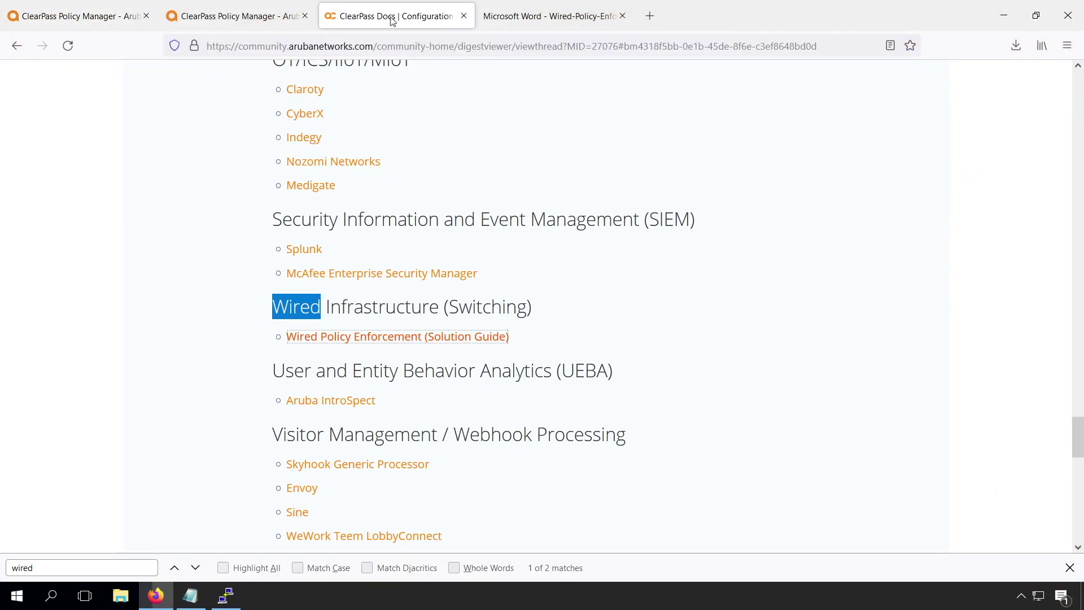
# Step: Find 'wired' on the ClearPass Docs page to reach Wired Infrastructure (Switching), then clear the highlight
pyautogui.click(228, 169)
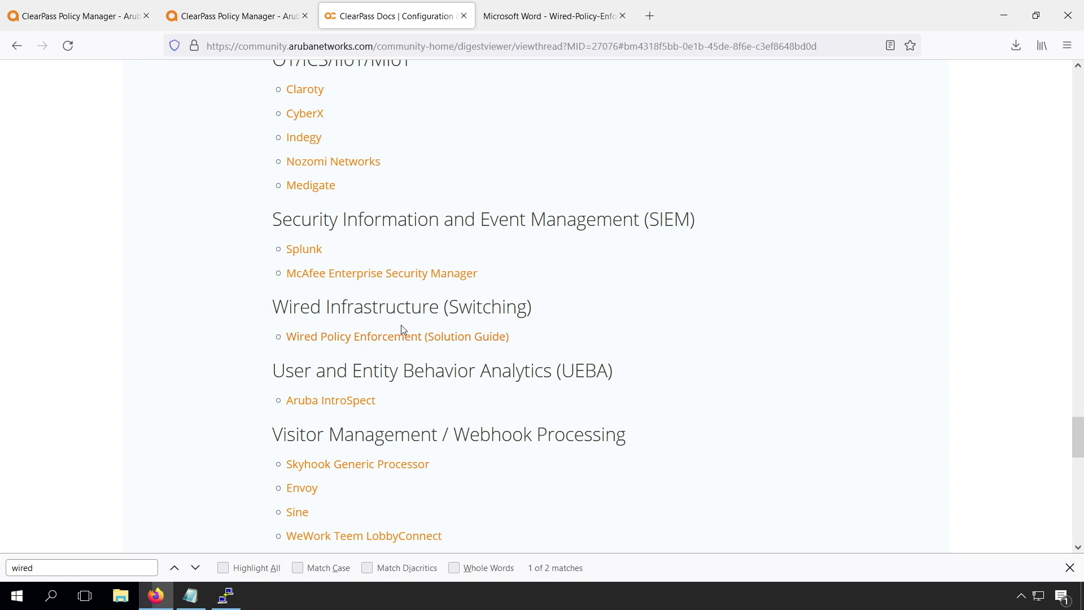
# Step: Switch to the Wired Policy Enforcement Solution Guide PDF and skim its contents to page 7
pyautogui.click(573, 16)
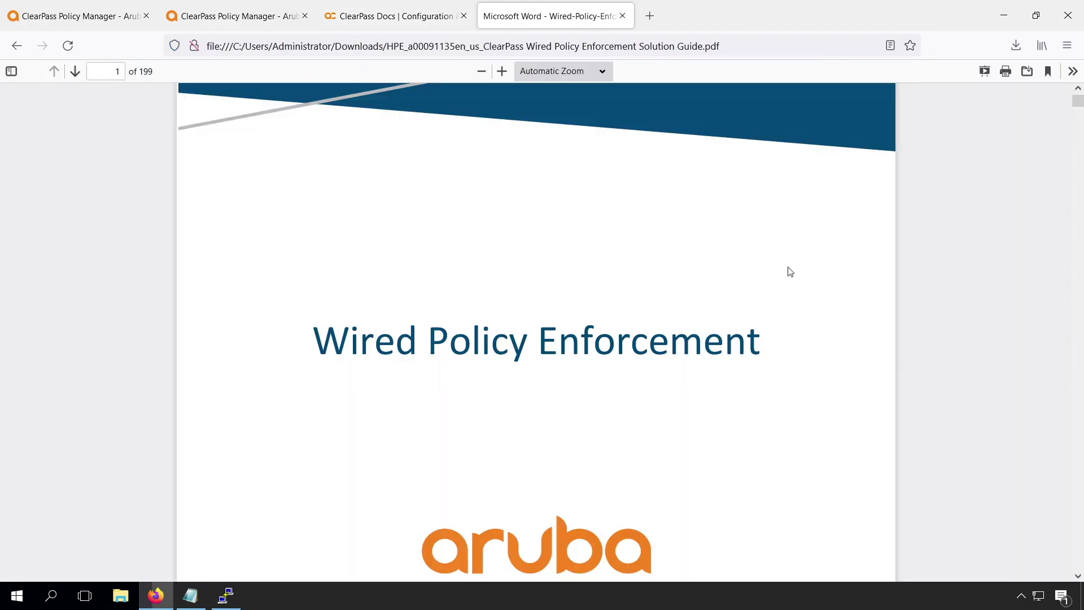
pyautogui.scroll(-10, 788, 271)
pyautogui.scroll(-3, 789, 272)
pyautogui.scroll(-3, 788, 271)
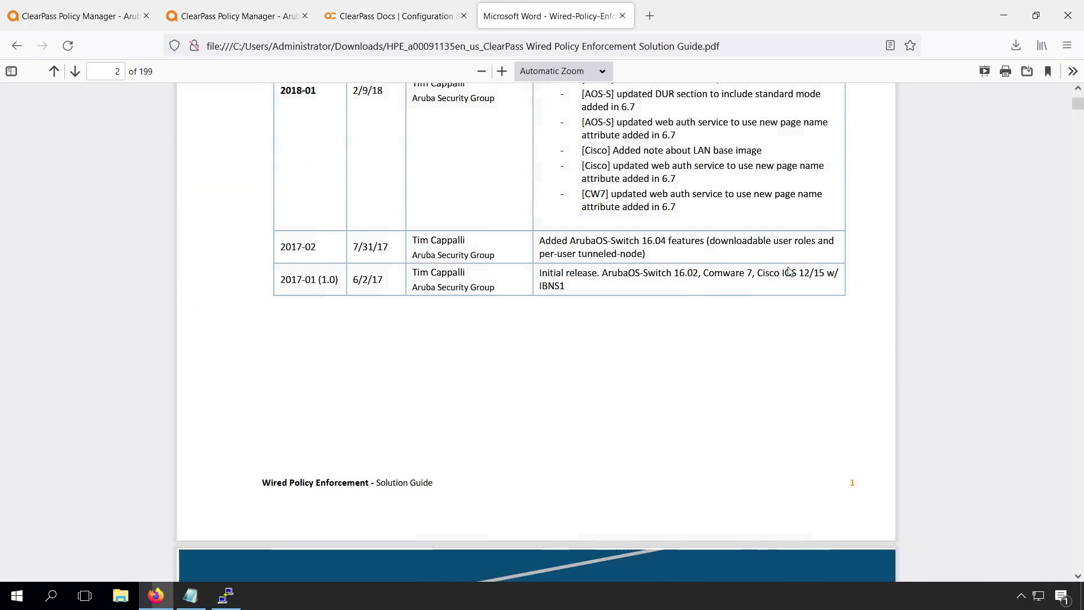
pyautogui.scroll(-4, 788, 272)
pyautogui.keyDown('ctrl'); pyautogui.scroll(-3, 534, 399); pyautogui.keyUp('ctrl')
pyautogui.scroll(-5, 535, 398)
pyautogui.scroll(-2, 534, 398)
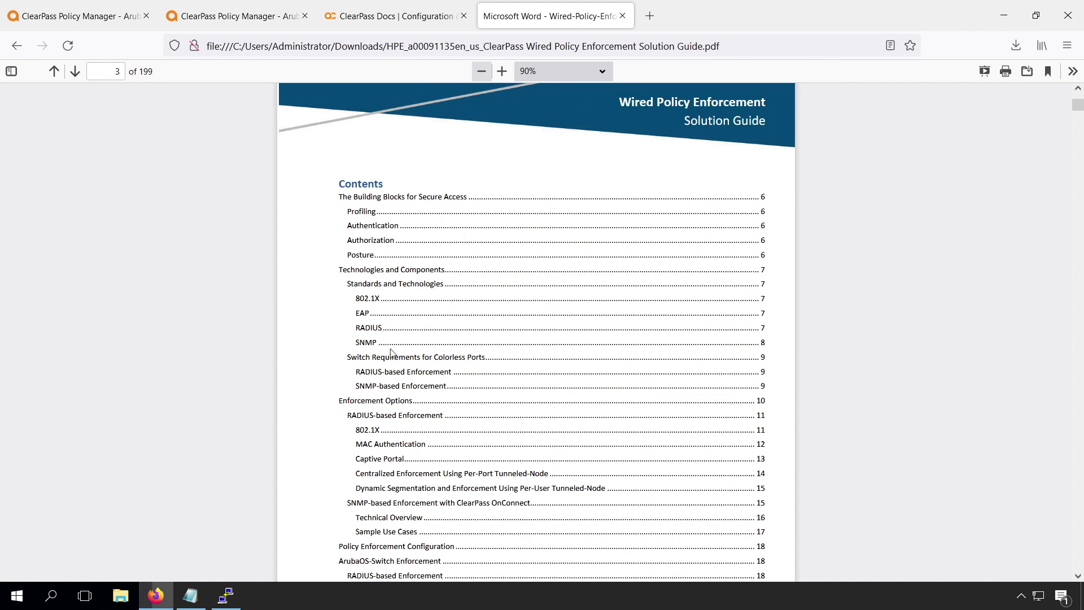
pyautogui.scroll(-1, 392, 353)
pyautogui.scroll(-2, 391, 353)
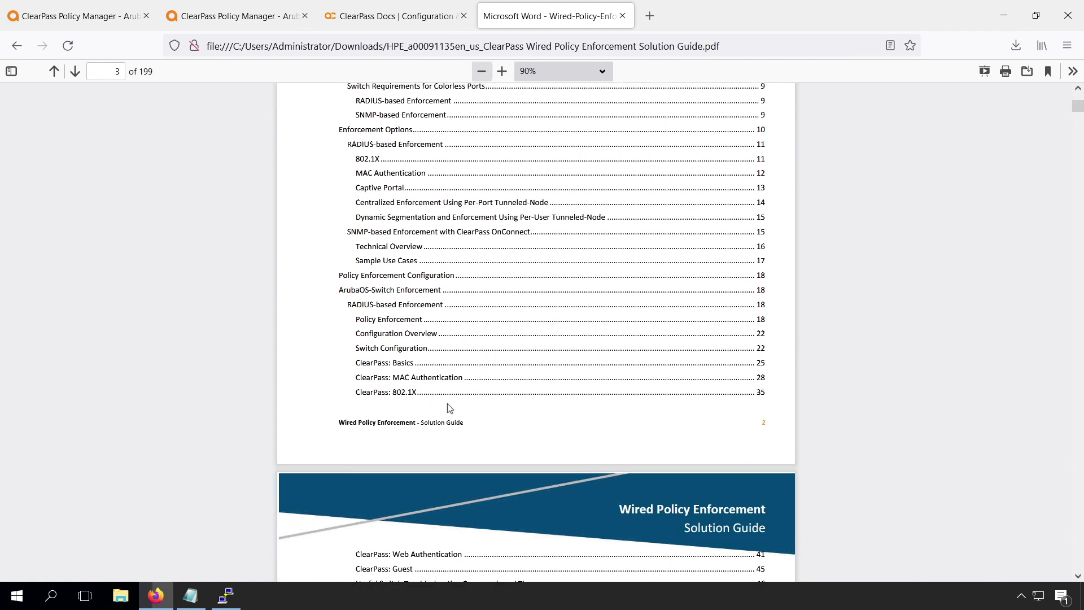
pyautogui.scroll(-3, 449, 408)
pyautogui.scroll(-1, 449, 408)
pyautogui.scroll(-1, 449, 409)
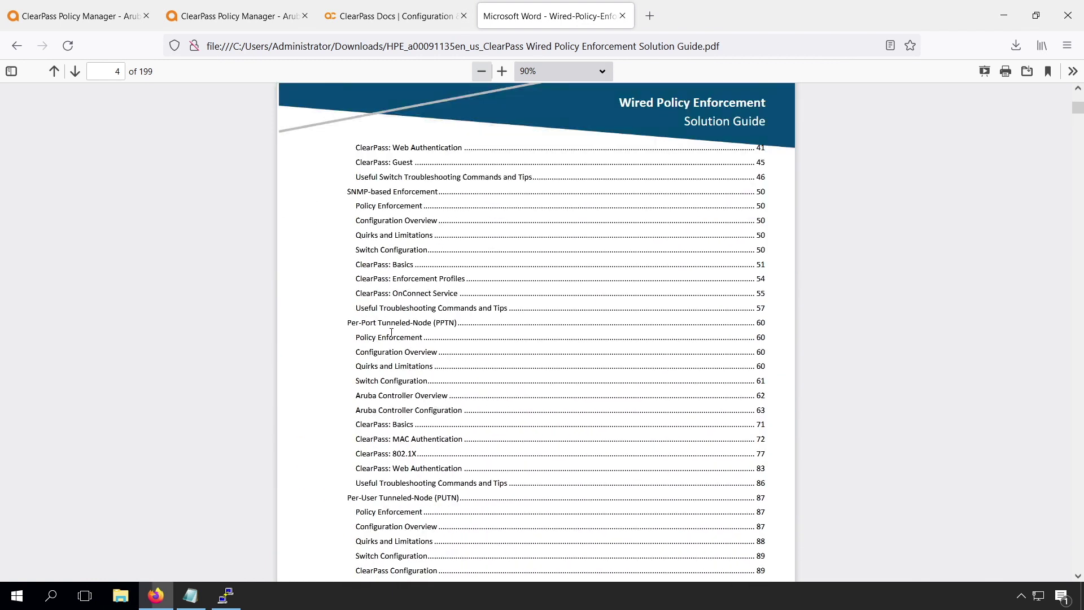
pyautogui.scroll(-3, 396, 440)
pyautogui.scroll(-1, 395, 440)
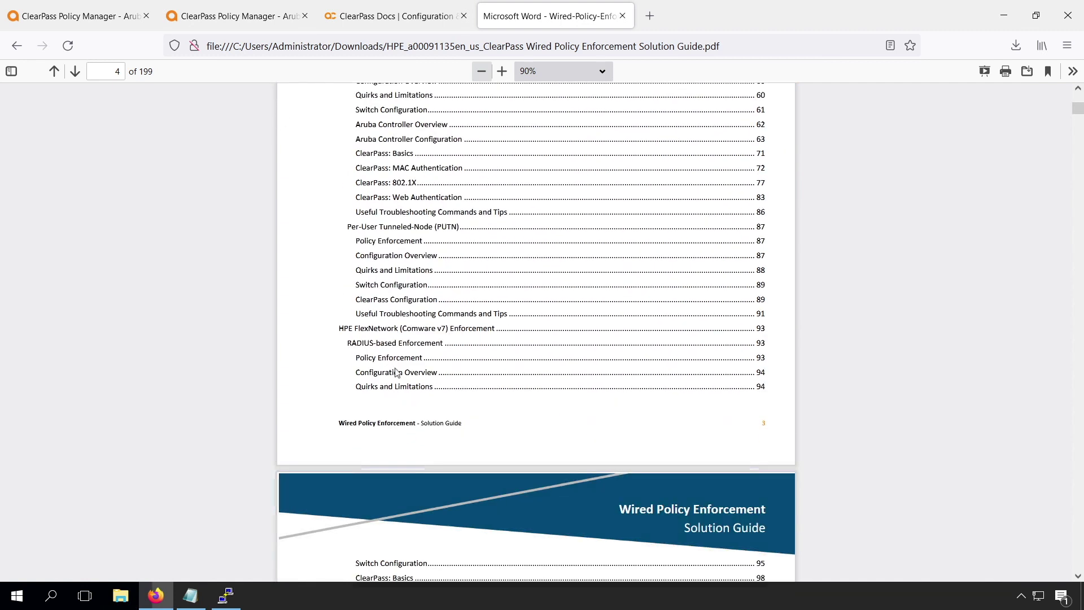
pyautogui.scroll(-2, 391, 462)
pyautogui.scroll(-3, 392, 463)
pyautogui.scroll(-2, 391, 463)
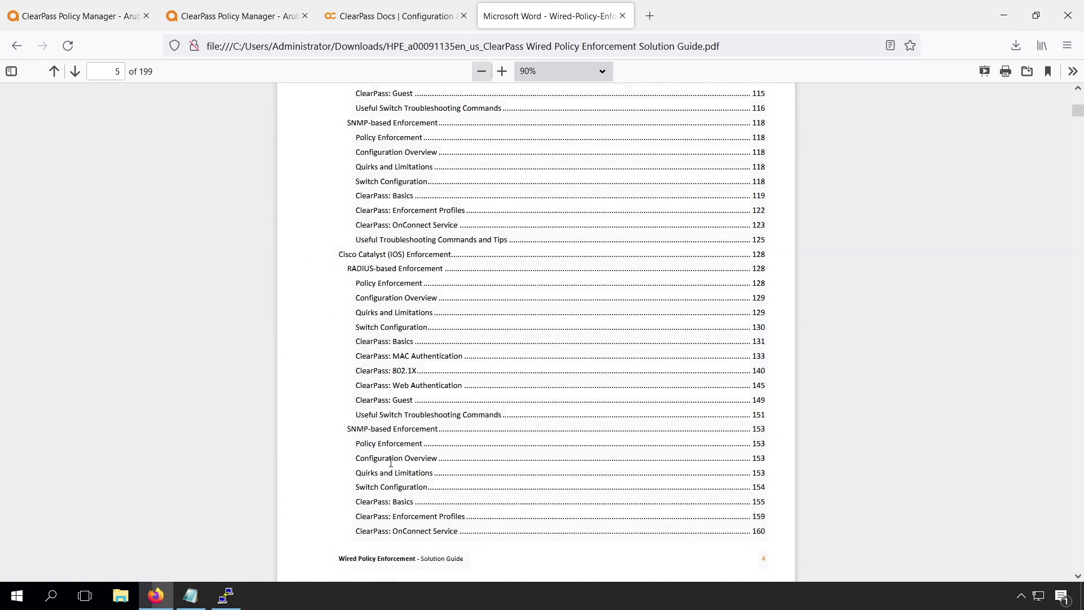
pyautogui.scroll(-1, 449, 421)
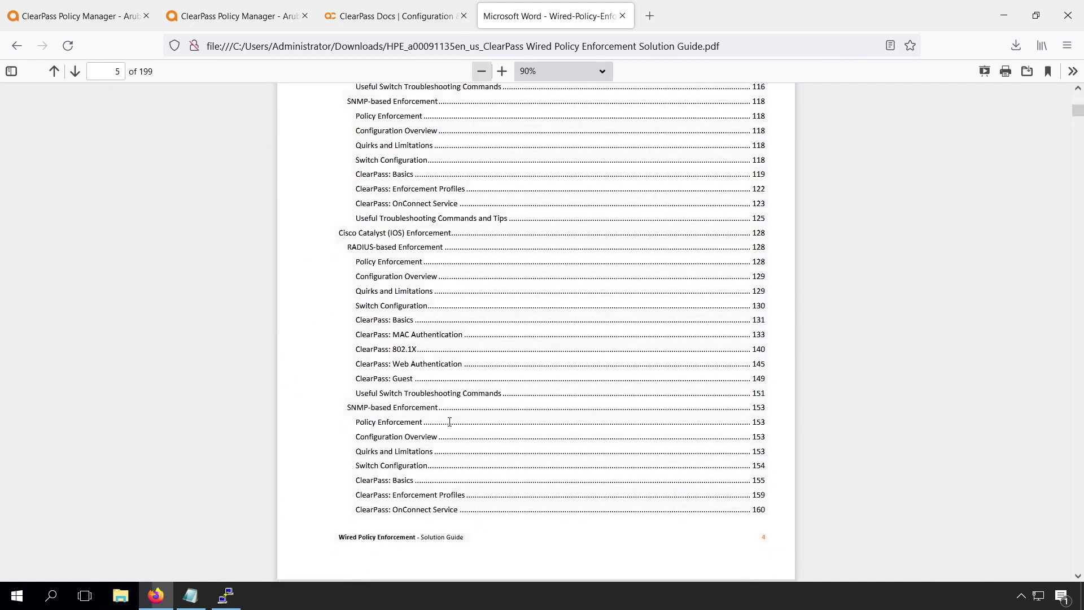
pyautogui.scroll(-3, 449, 420)
pyautogui.scroll(-2, 449, 421)
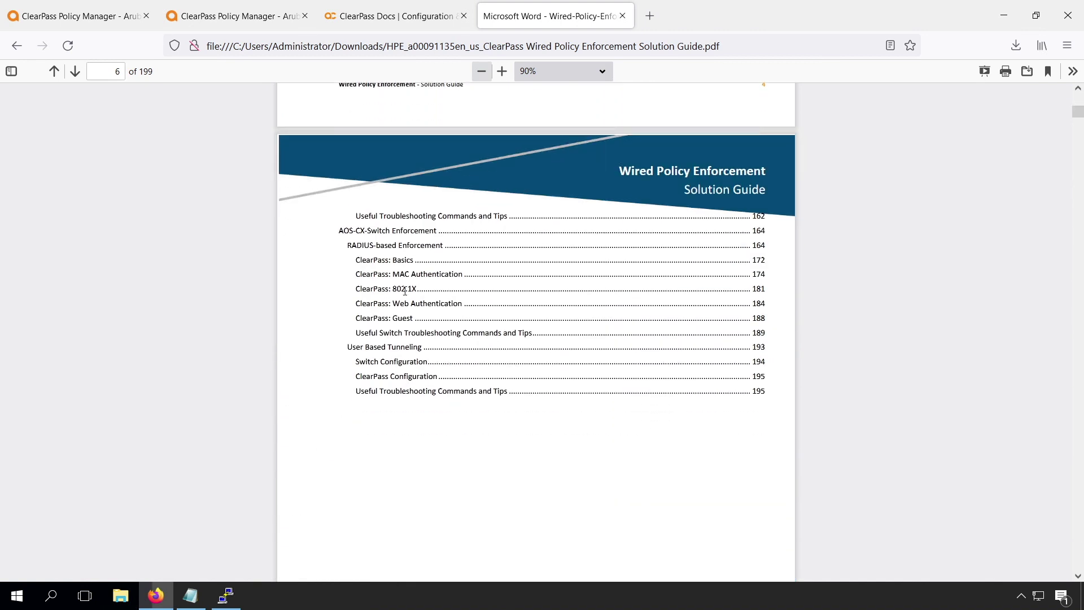
pyautogui.scroll(-5, 399, 431)
pyautogui.scroll(-2, 401, 432)
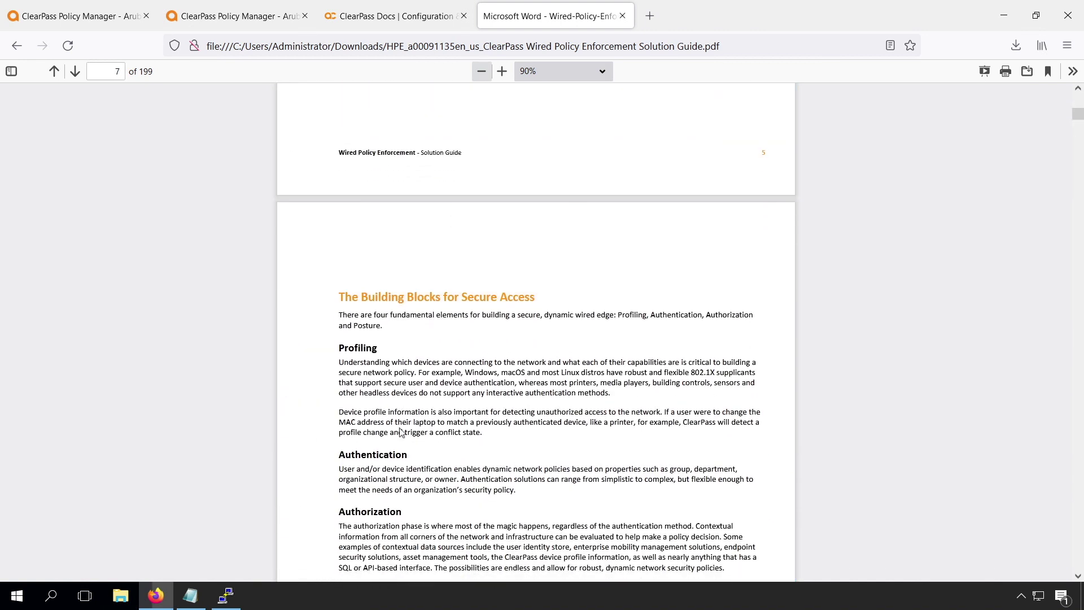
# Step: Log in to the 6300F switch web UI at 10.1.10.254 as admin and view Interfaces
pyautogui.hotkey('ctrl', 't')
pyautogui.write('10.1')
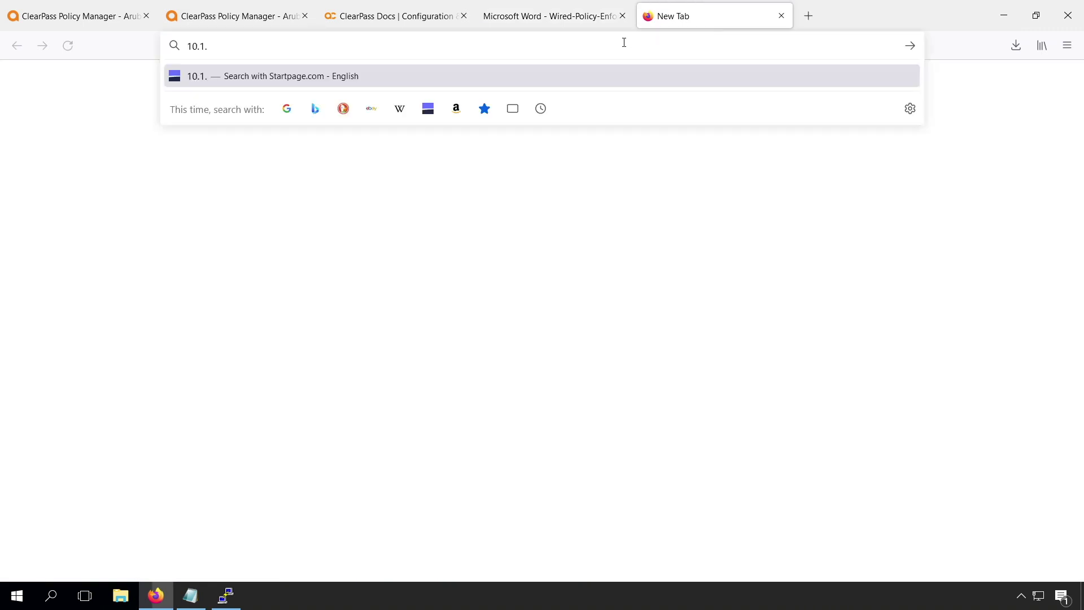
pyautogui.write('.10.254')
pyautogui.press('Return')
pyautogui.click(716, 518)
pyautogui.press('Return')
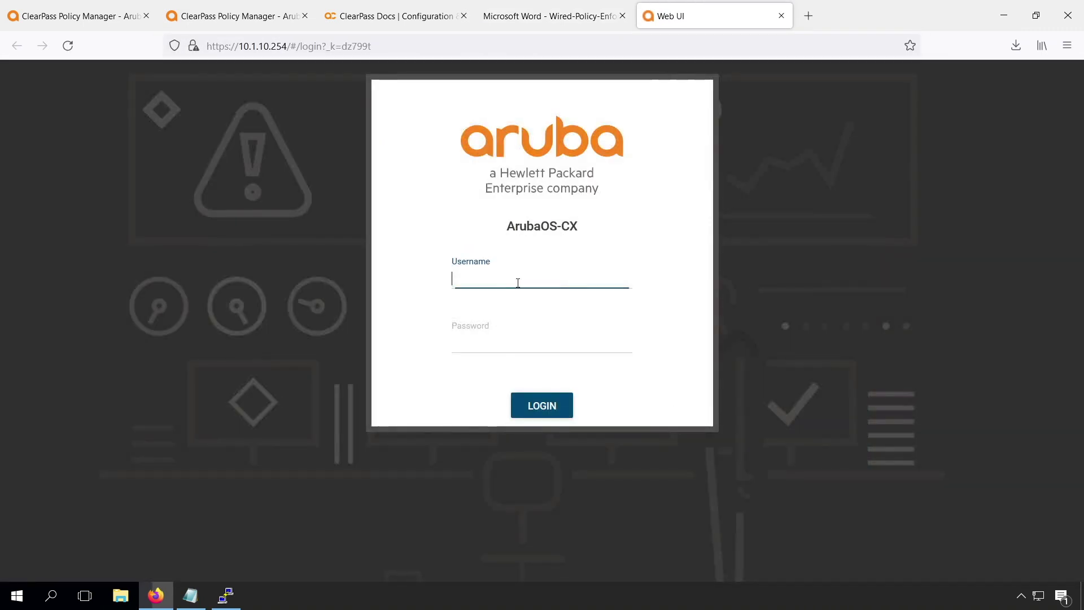
pyautogui.press('Tab')
pyautogui.press('Return')
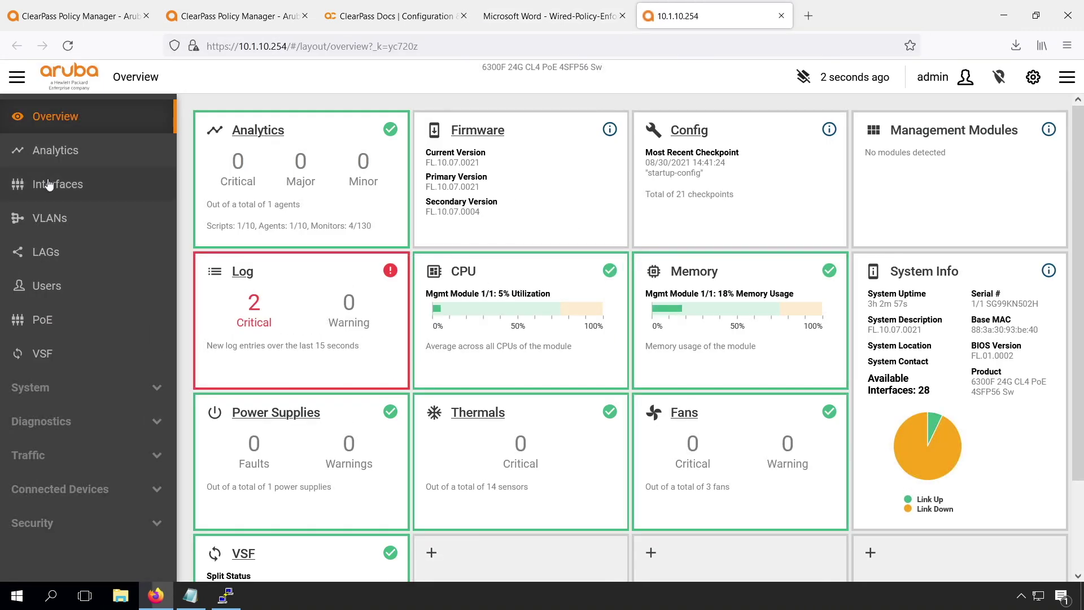
pyautogui.click(48, 184)
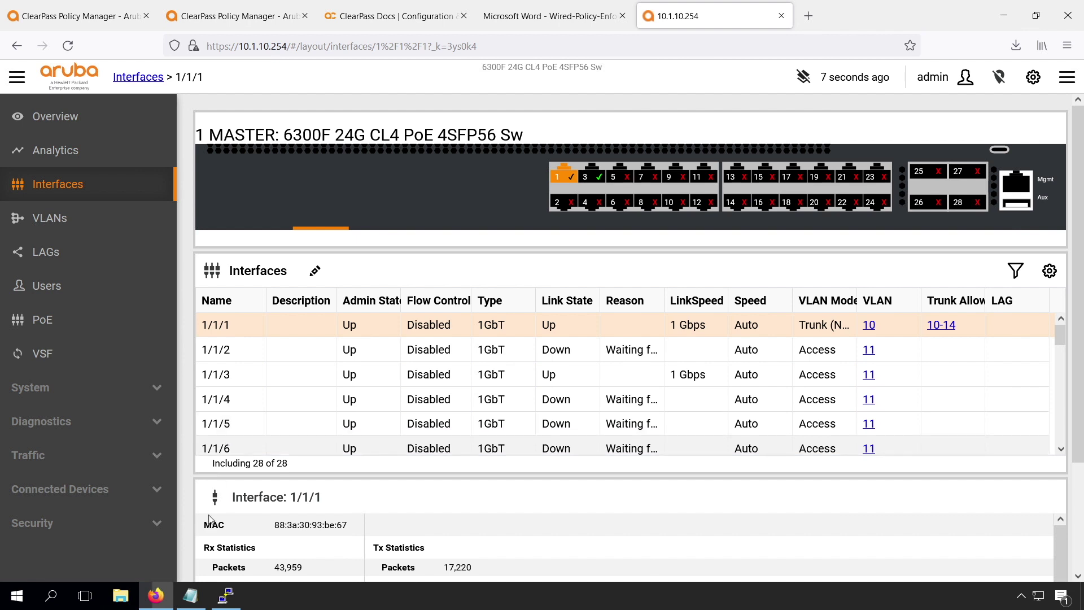
# Step: Show the running config of interfaces 1/1/1 and 1/1/3 with 'show run int'
pyautogui.click(227, 597)
pyautogui.write('show run i')
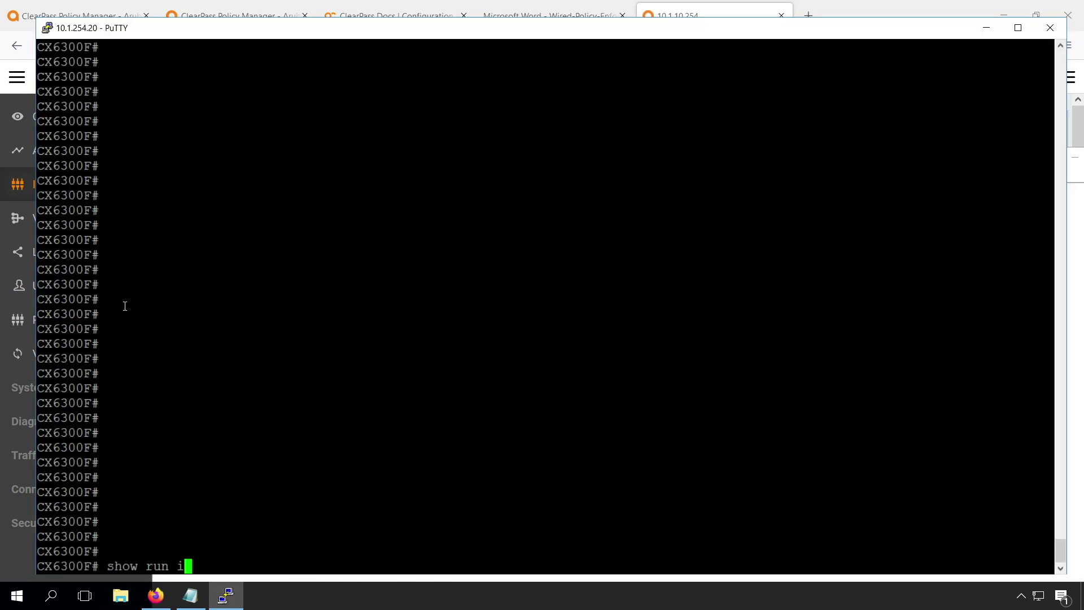
pyautogui.write('nt 1/1/1')
pyautogui.press('Return')
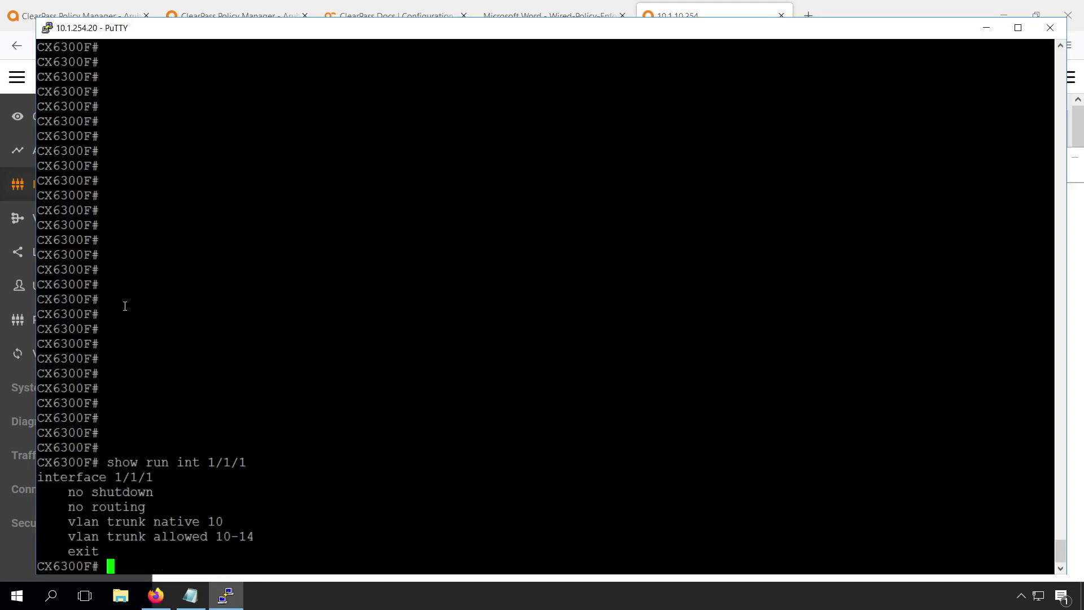
pyautogui.press('Up')
pyautogui.press('BackSpace')
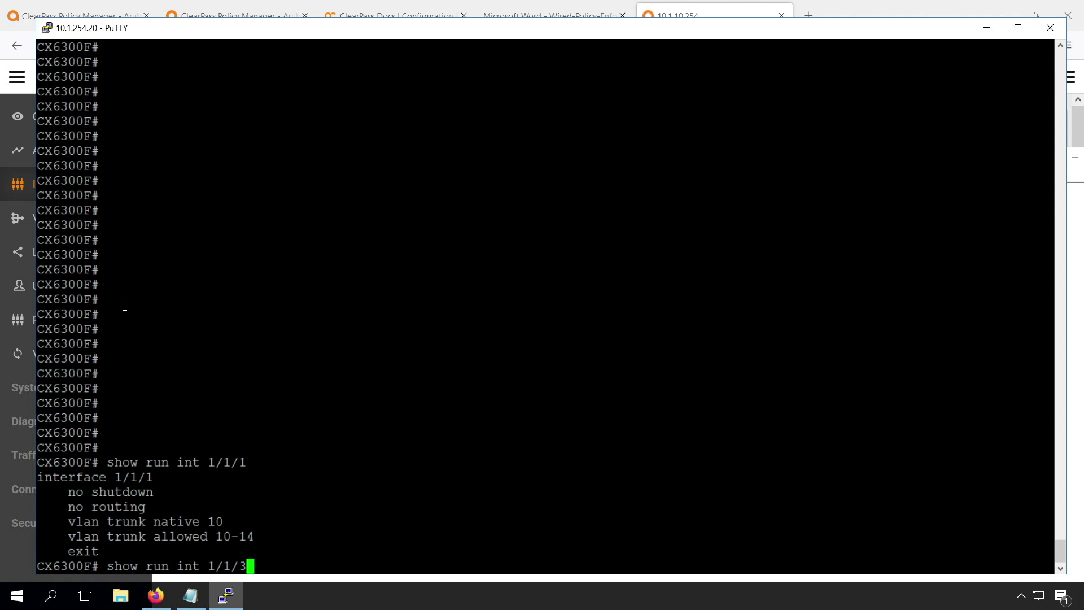
pyautogui.write('3')
pyautogui.press('Return')
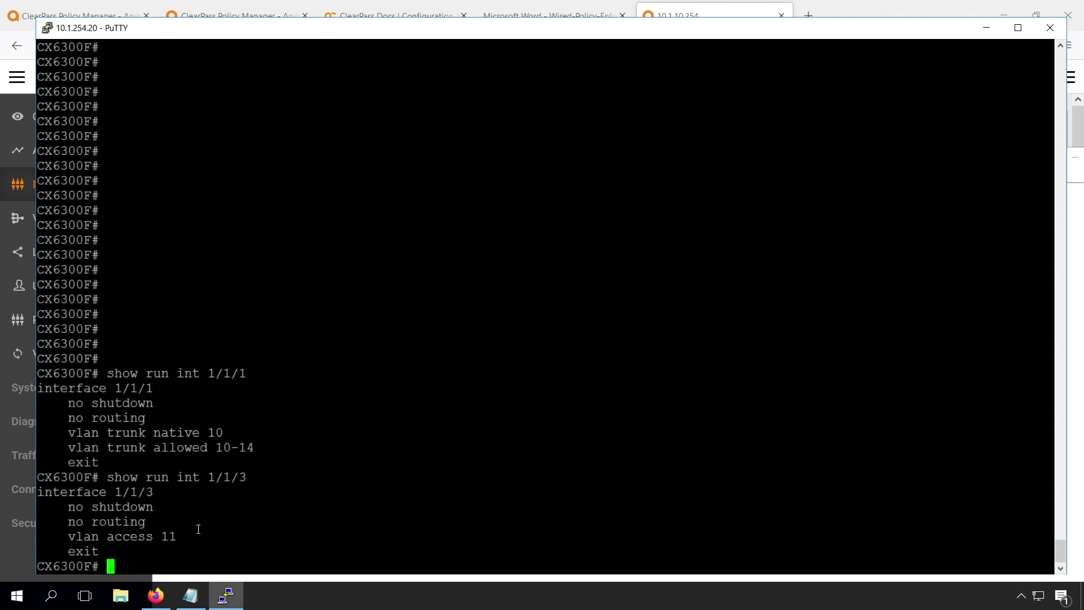
# Step: Bring the Notepad switch notes forward and select the RADIUS lines through dyn-authorization enable
pyautogui.click(192, 596)
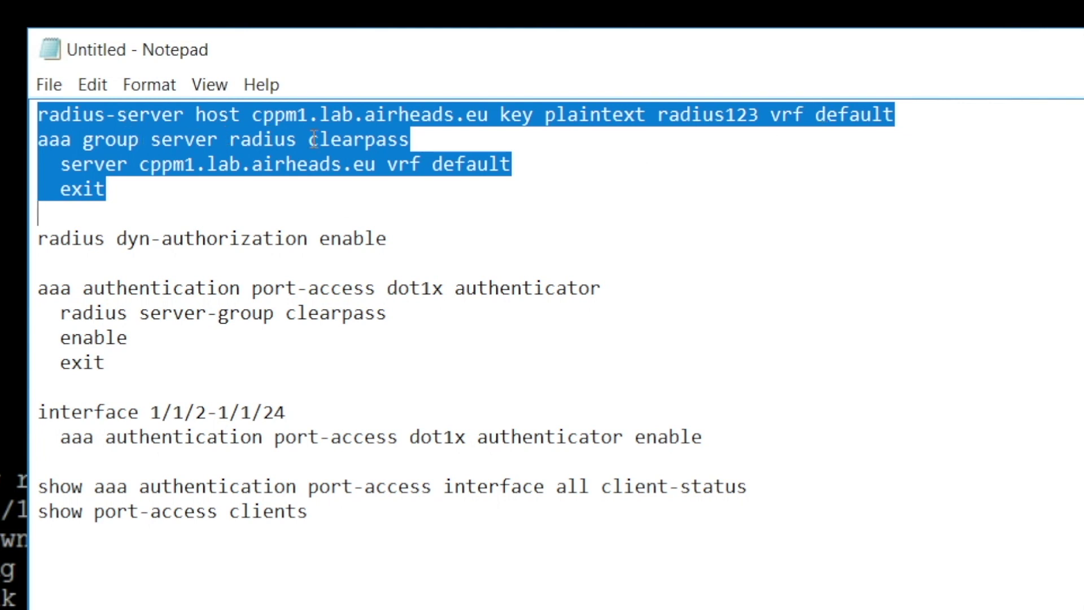
pyautogui.moveTo(333, 252); pyautogui.dragTo(157, 191)
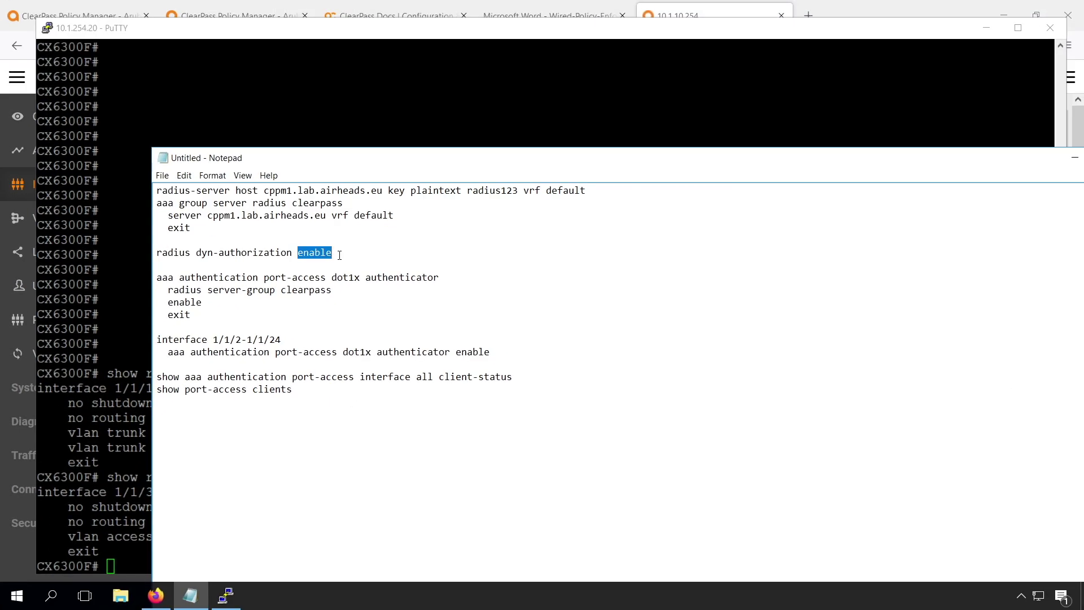
# Step: Copy the ClearPass RADIUS server commands from Notepad and run them in switch config mode
pyautogui.rightClick(181, 194)
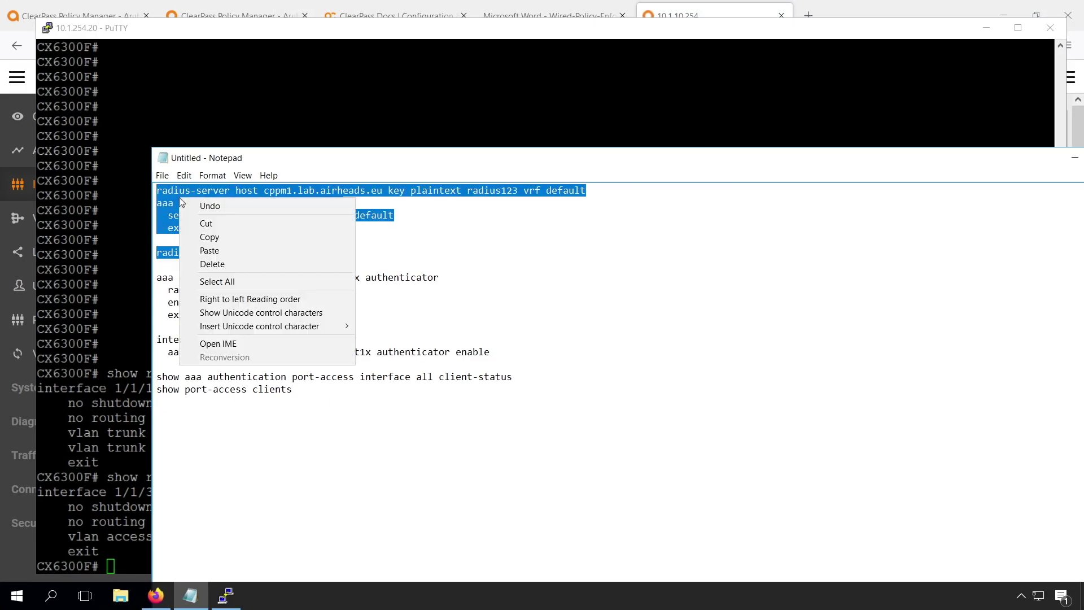
pyautogui.click(204, 235)
pyautogui.click(100, 303)
pyautogui.write('conf t')
pyautogui.press('Return')
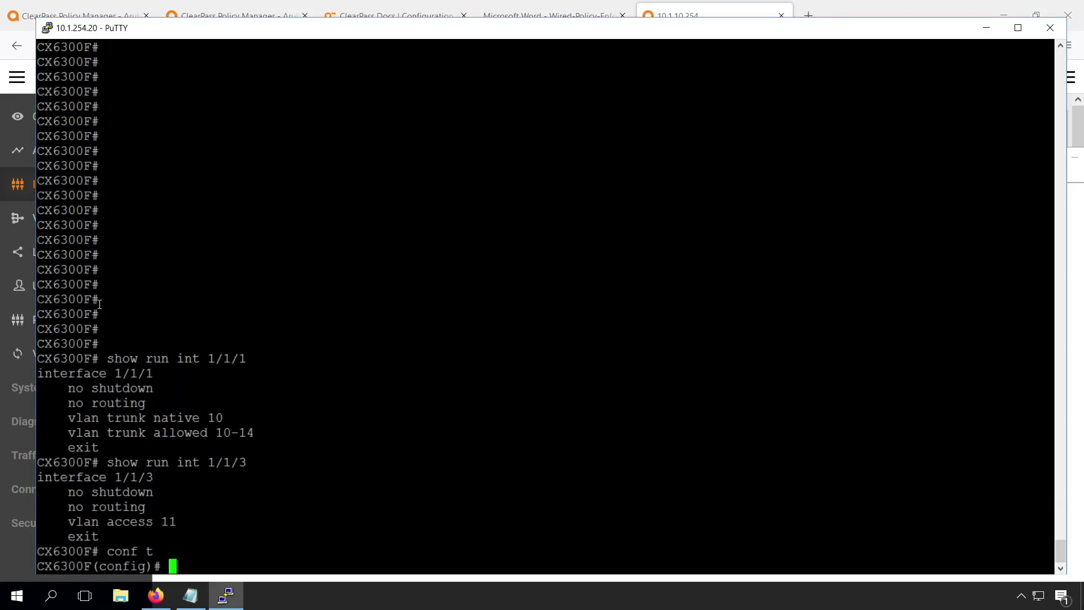
pyautogui.rightClick(99, 304)
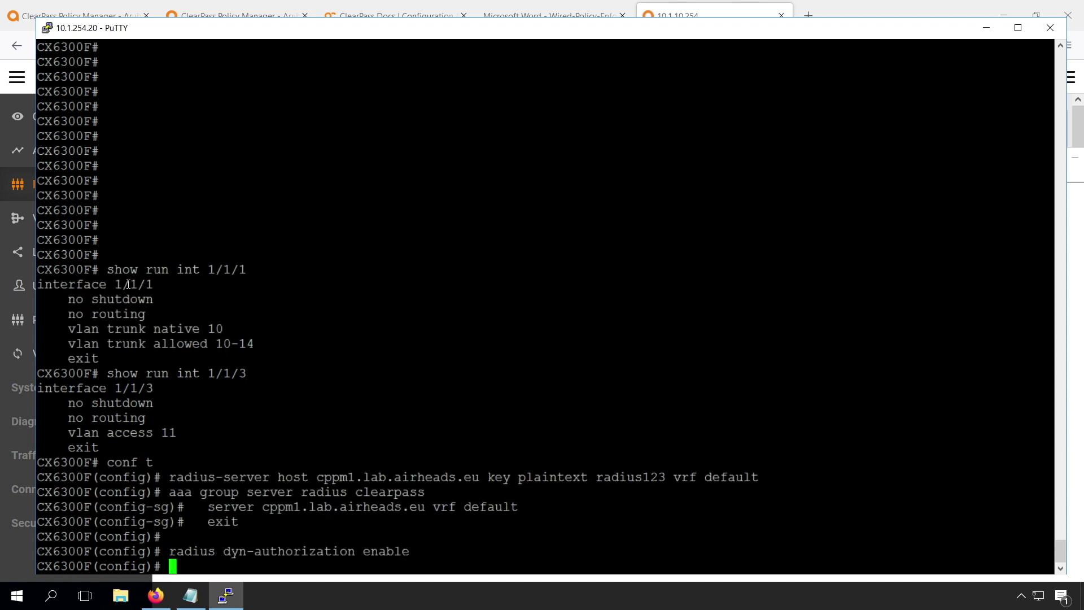
# Step: Apply the 802.1X authenticator commands for ports 1/1/2-1/1/24, exit config mode, and save with wr mem
pyautogui.click(192, 597)
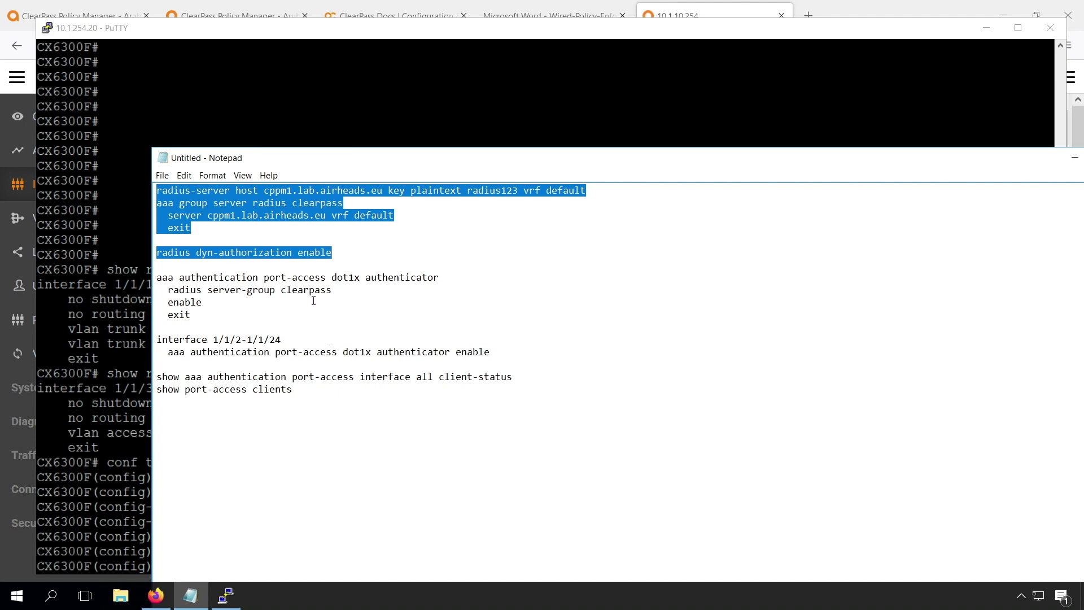
pyautogui.click(302, 265)
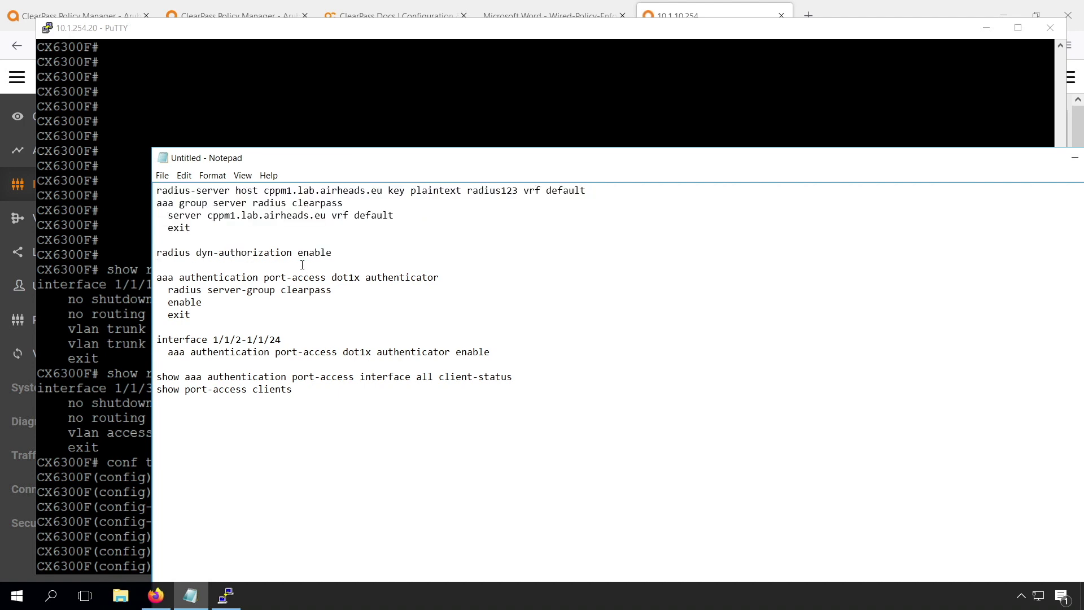
pyautogui.press('Down')
pyautogui.hotkey('shift', 'Down')
pyautogui.hotkey('shift', 'Down')
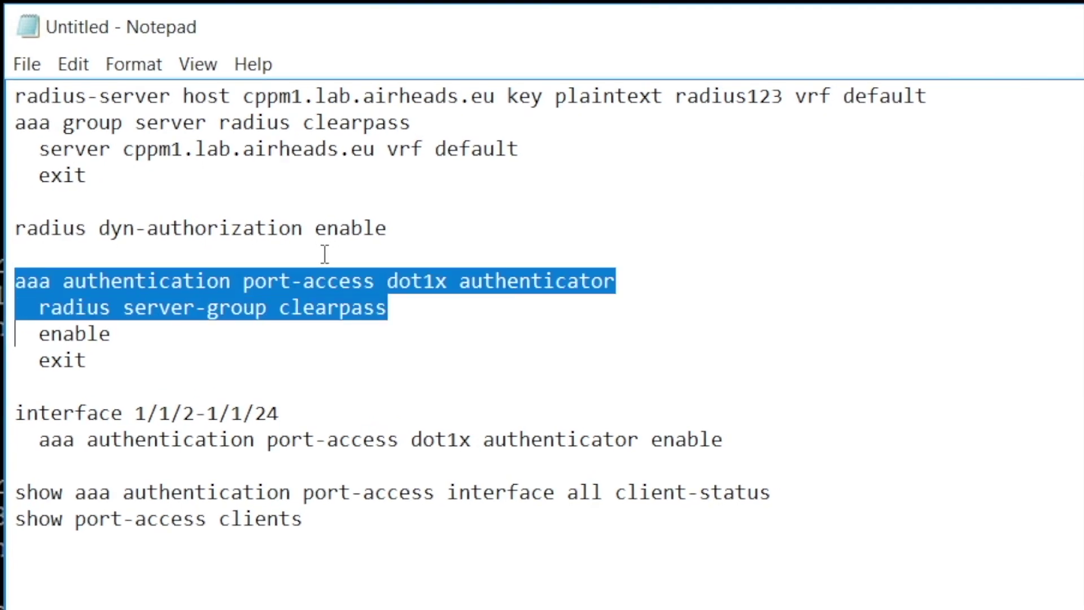
pyautogui.hotkey('shift', 'Down')
pyautogui.hotkey('shift', 'Down')
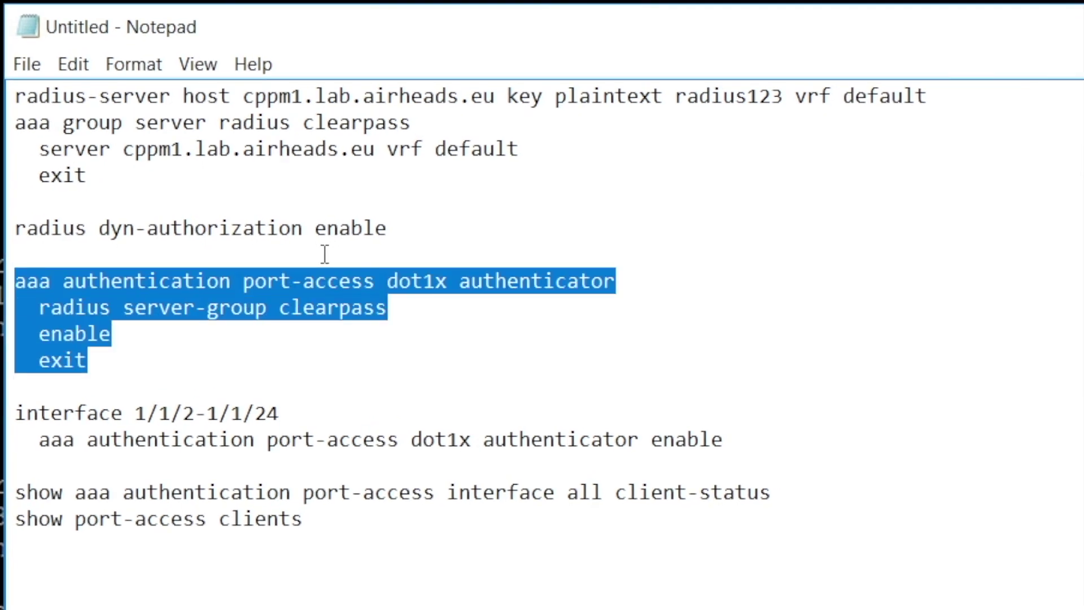
pyautogui.hotkey('shift', 'Down')
pyautogui.hotkey('shift', 'Down')
pyautogui.hotkey('shift', 'Down')
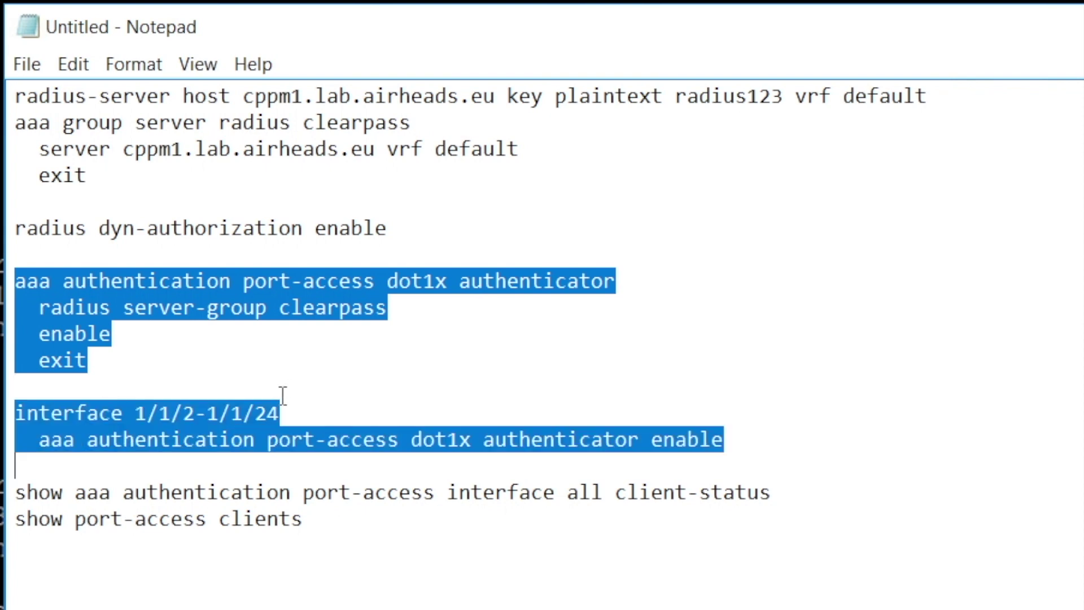
pyautogui.rightClick(174, 423)
pyautogui.click(237, 507)
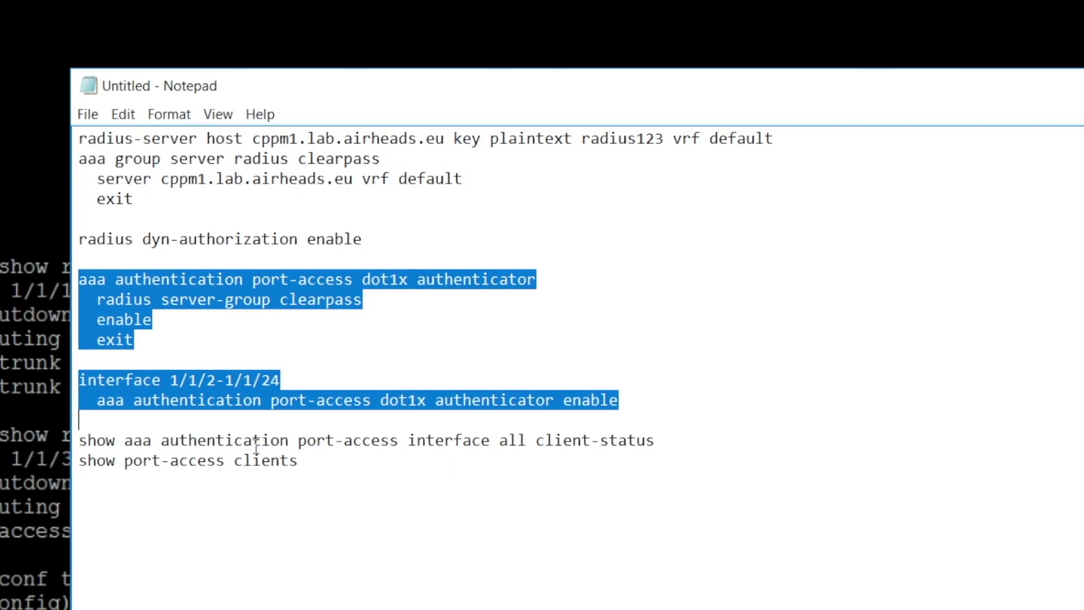
pyautogui.rightClick(109, 404)
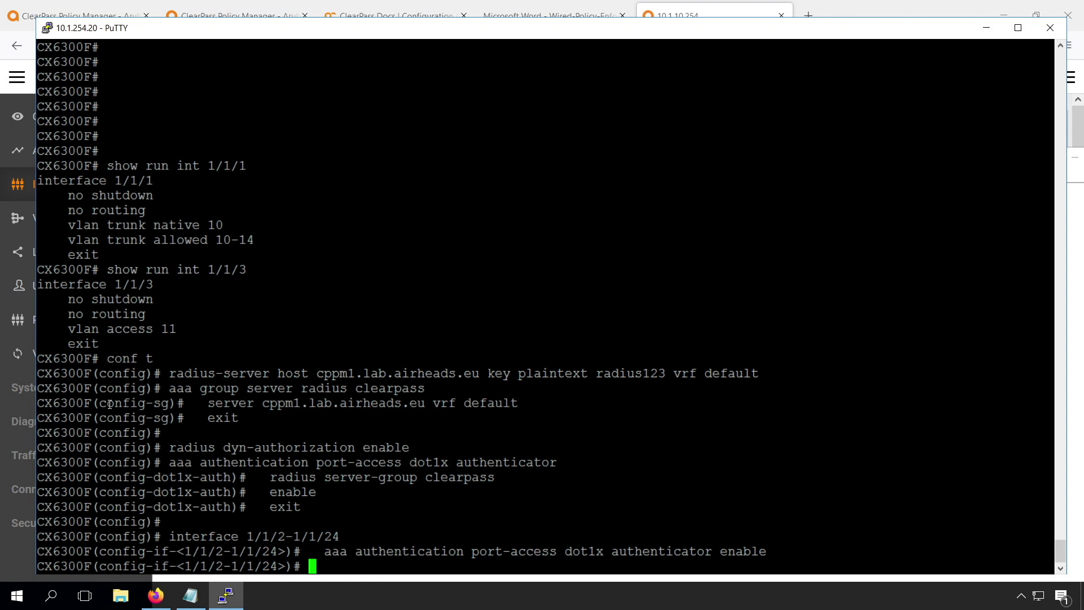
pyautogui.hotkey('ctrl', 'z')
pyautogui.write('wr mem')
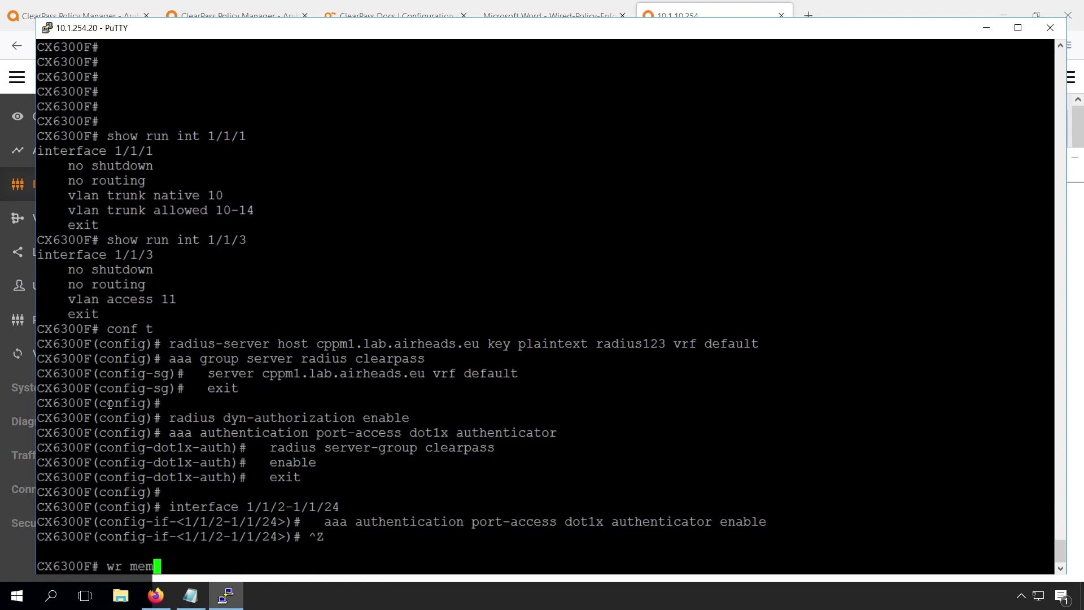
pyautogui.press('Return')
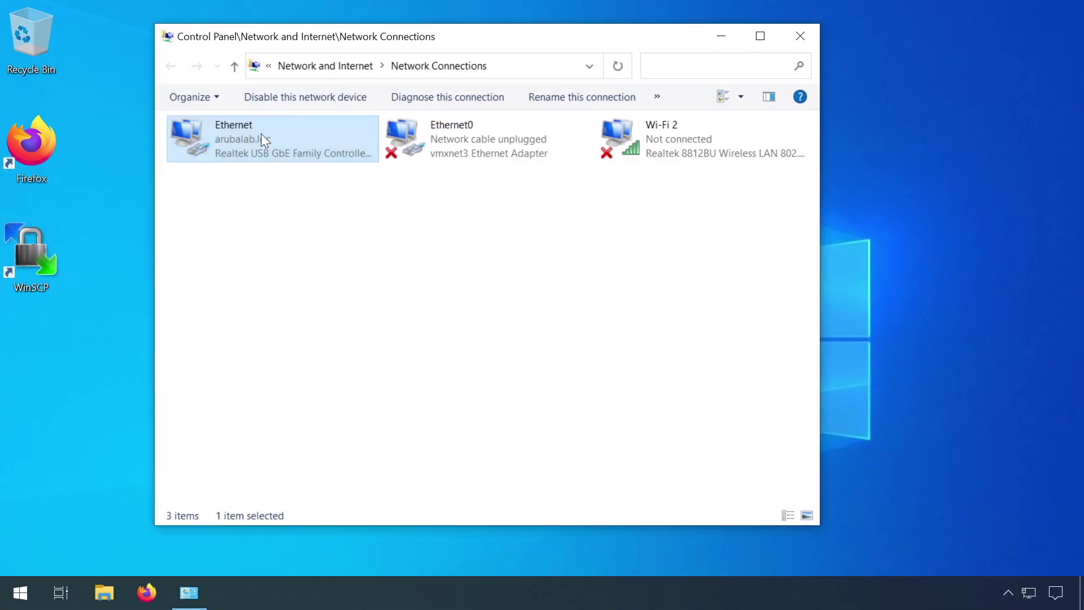
# Step: Select the Ethernet connection, then launch Services from Start search
pyautogui.rightClick(261, 134)
pyautogui.click(307, 299)
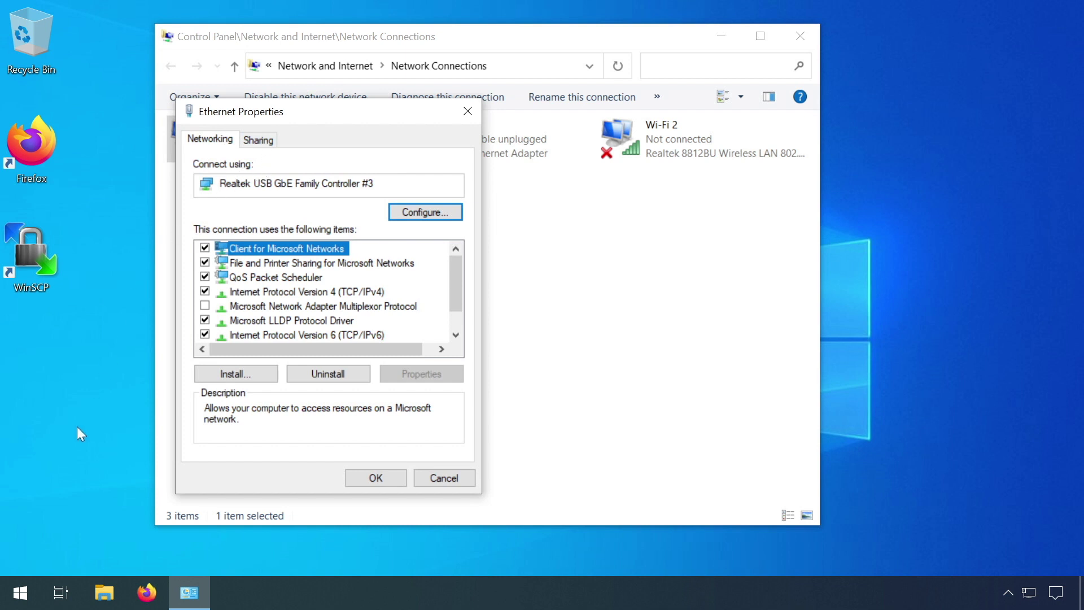
pyautogui.click(21, 591)
pyautogui.write('servi')
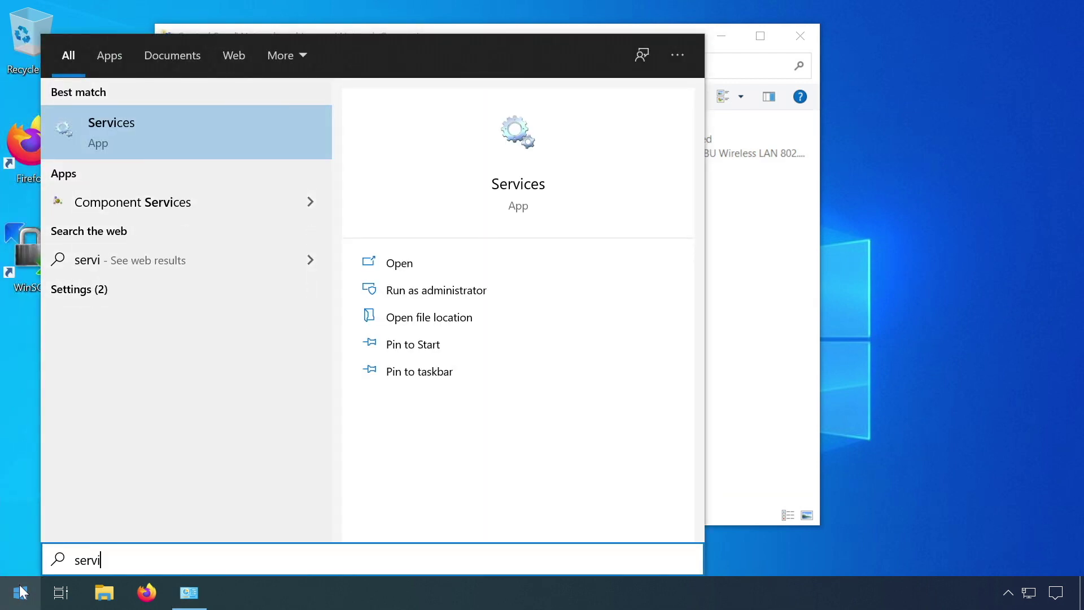
pyautogui.click(115, 123)
pyautogui.scroll(-5, 508, 288)
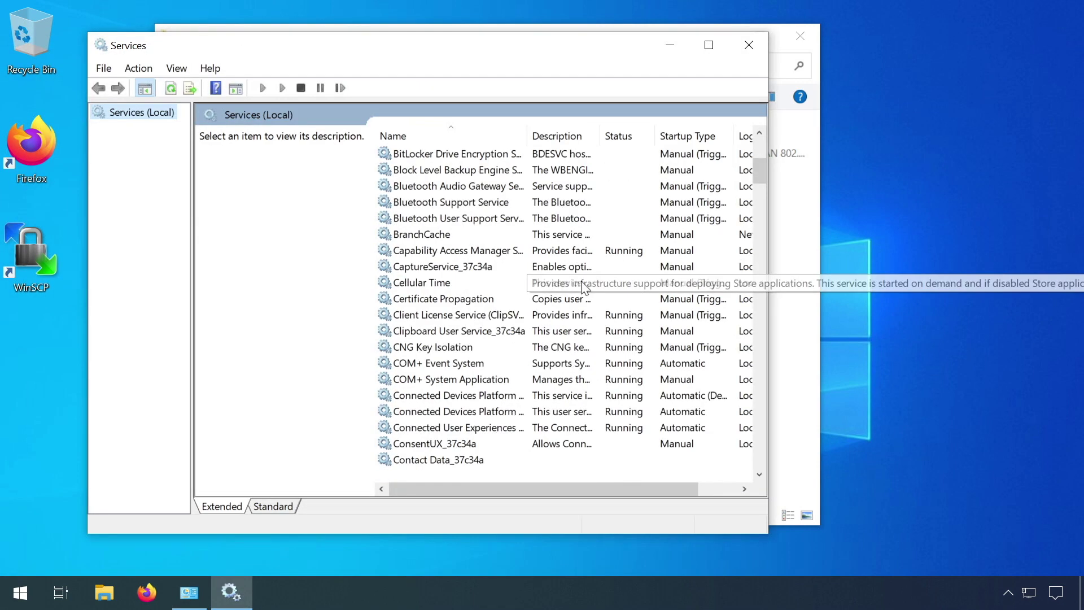
pyautogui.scroll(-20, 582, 285)
pyautogui.scroll(-20, 581, 286)
pyautogui.scroll(-20, 582, 289)
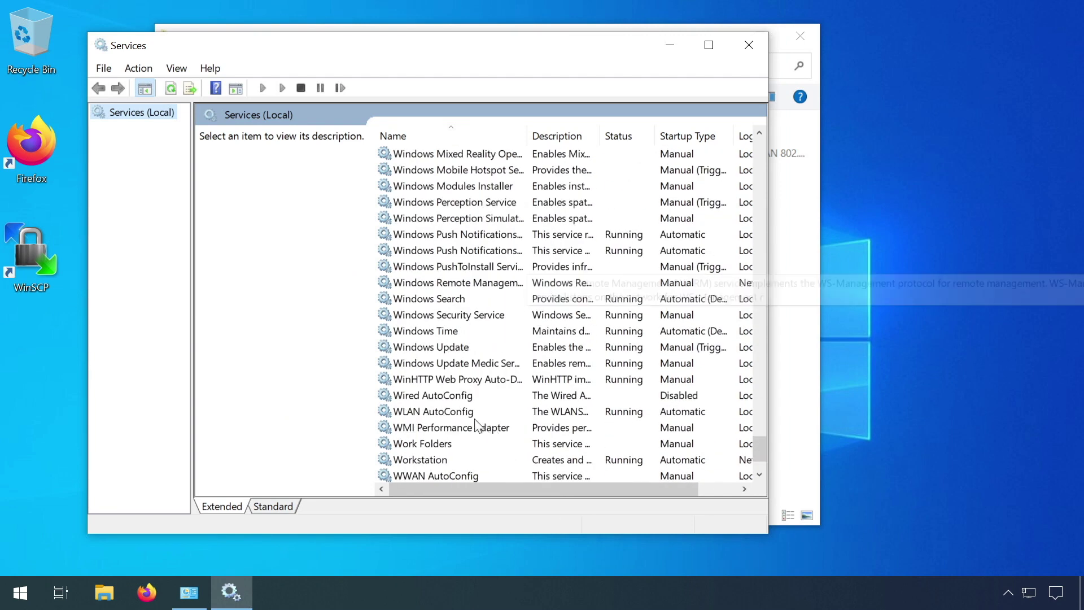
# Step: Set Wired AutoConfig to Automatic startup, start it, and close Services
pyautogui.doubleClick(445, 397)
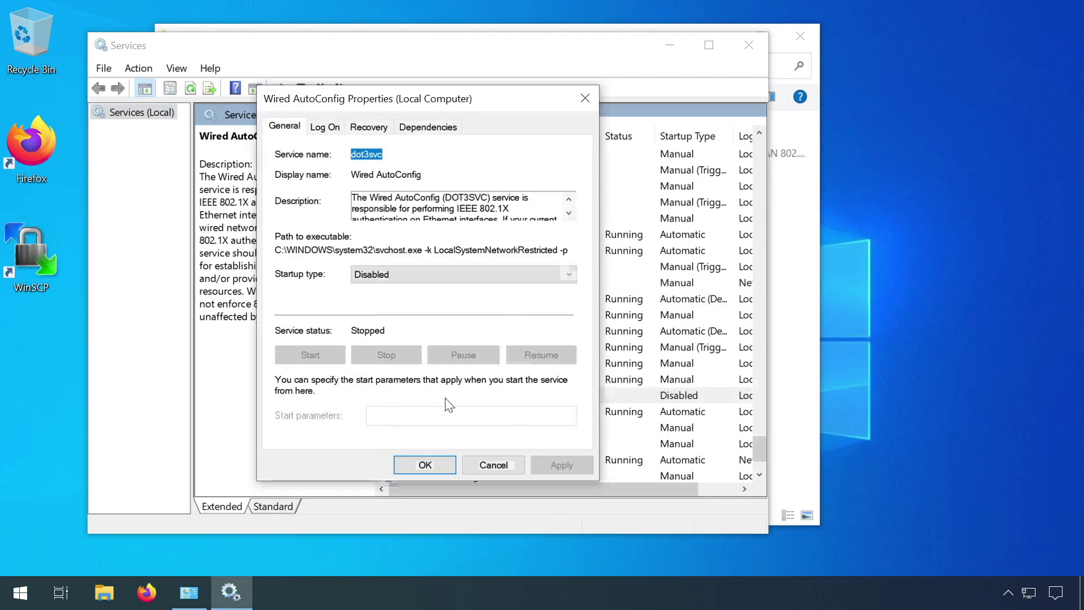
pyautogui.click(415, 271)
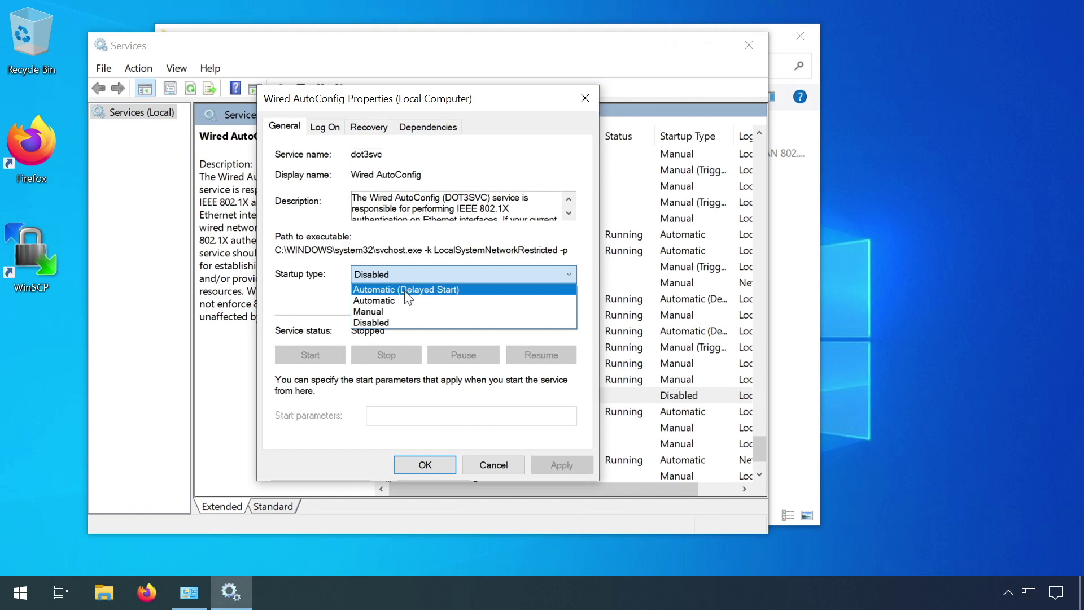
pyautogui.click(402, 300)
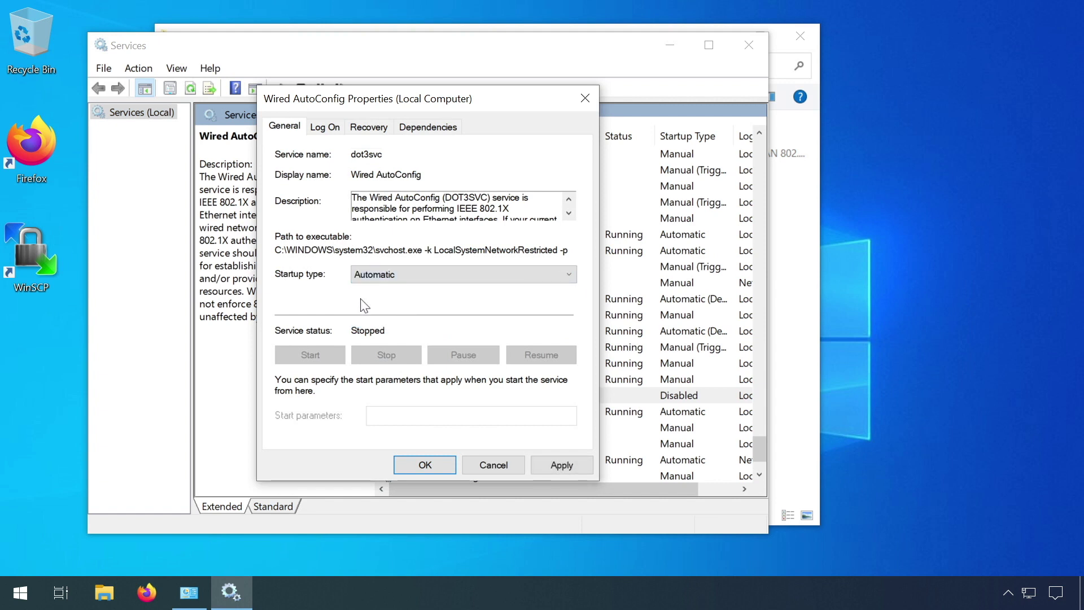
pyautogui.click(544, 467)
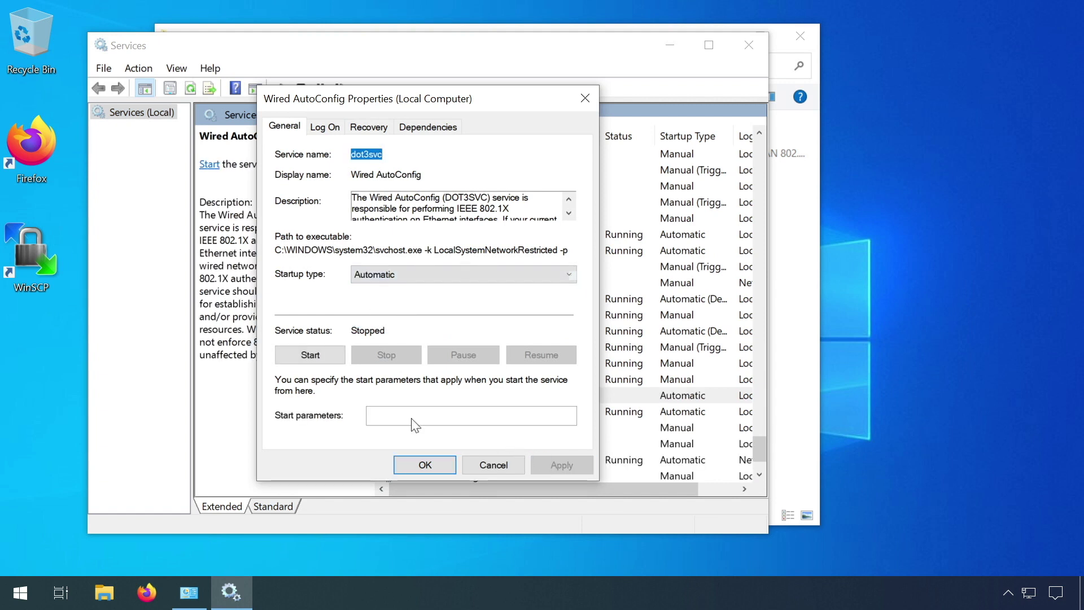
pyautogui.click(302, 356)
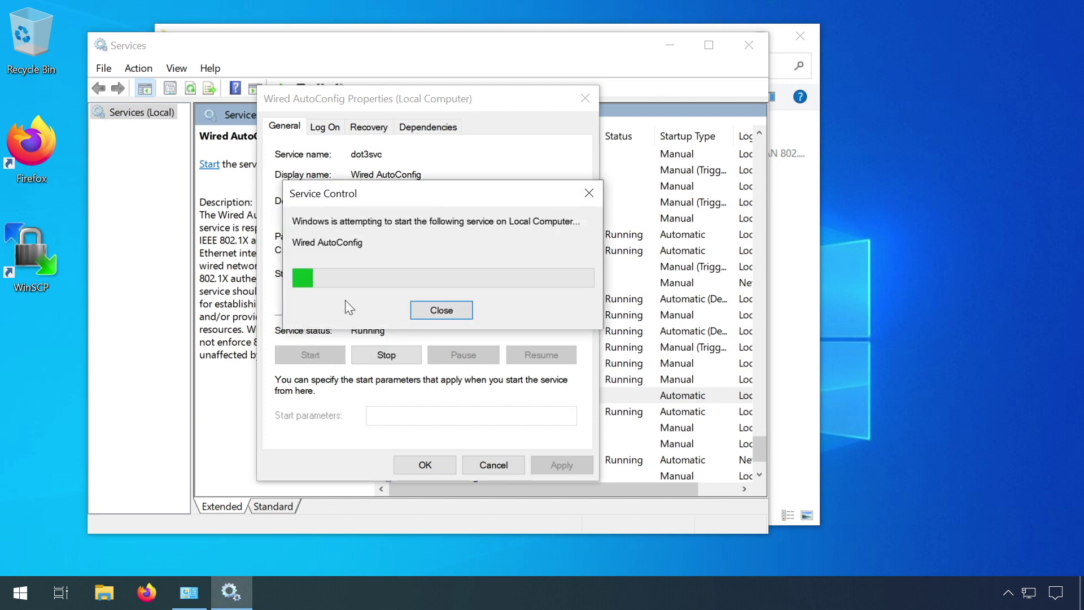
pyautogui.click(430, 461)
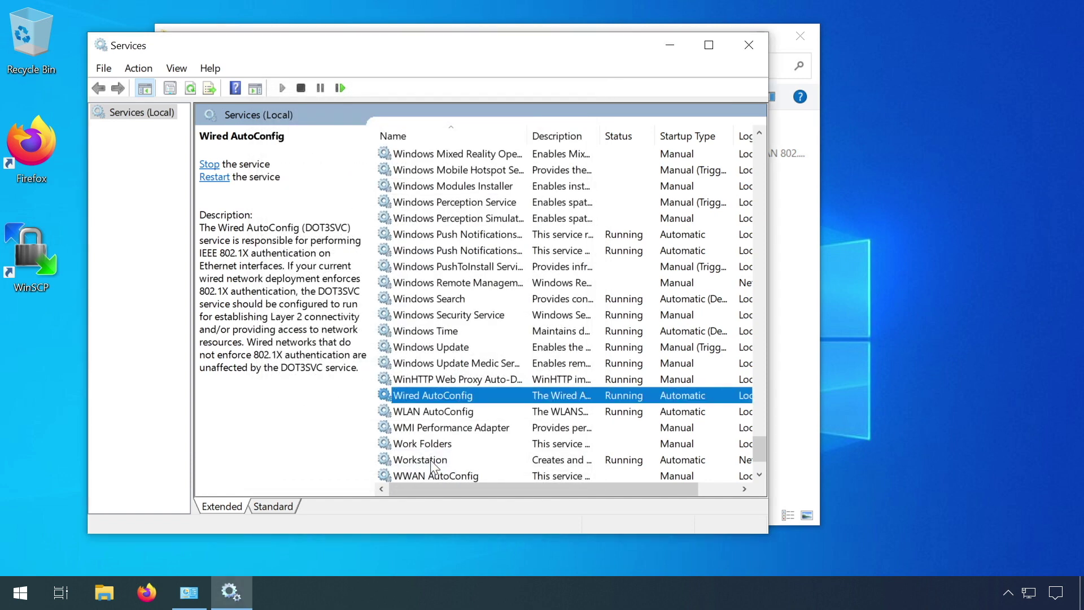
pyautogui.click(749, 46)
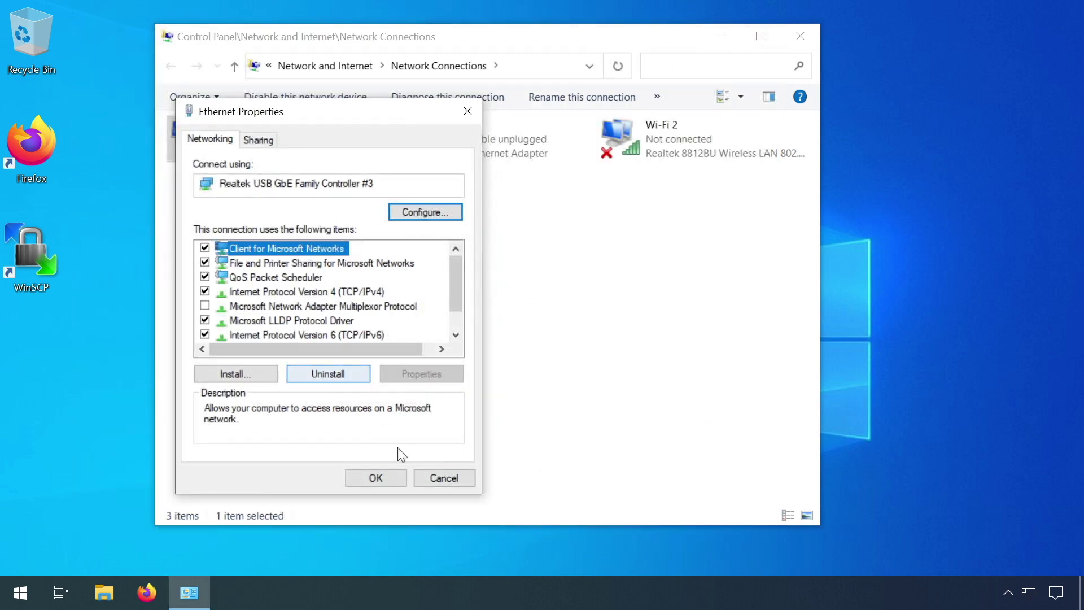
# Step: Reopen Ethernet Properties and choose Microsoft: EAP-TEAP for 802.1X, bringing up its settings
pyautogui.click(438, 477)
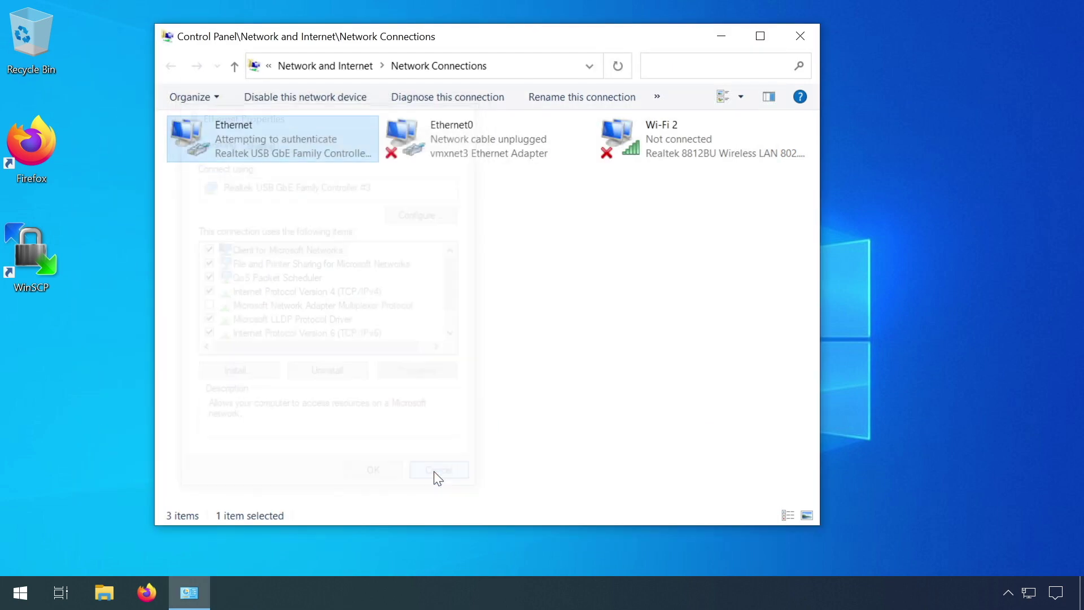
pyautogui.rightClick(268, 142)
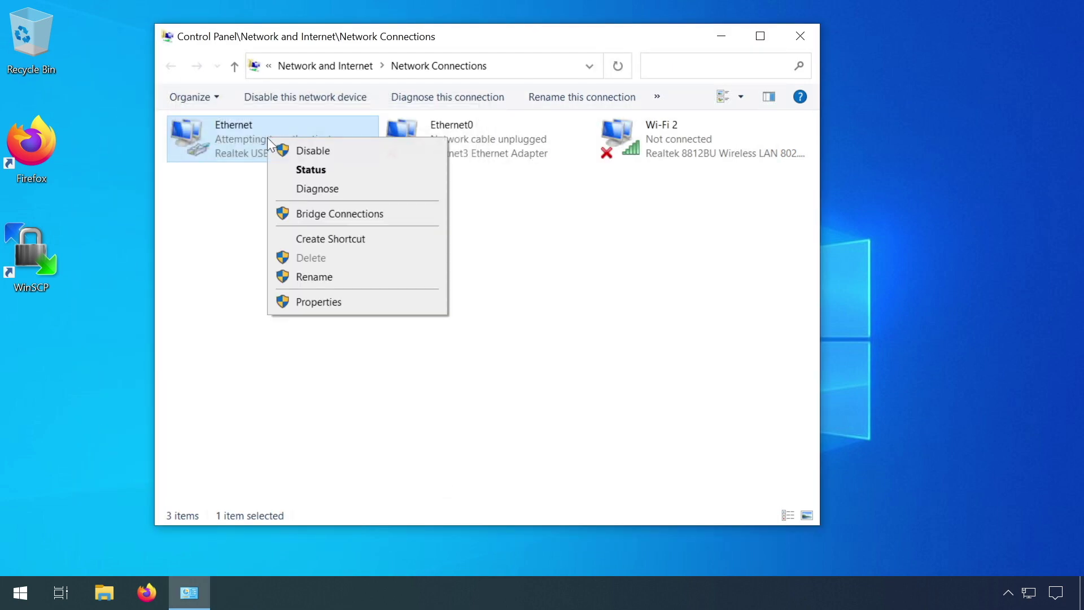
pyautogui.click(310, 302)
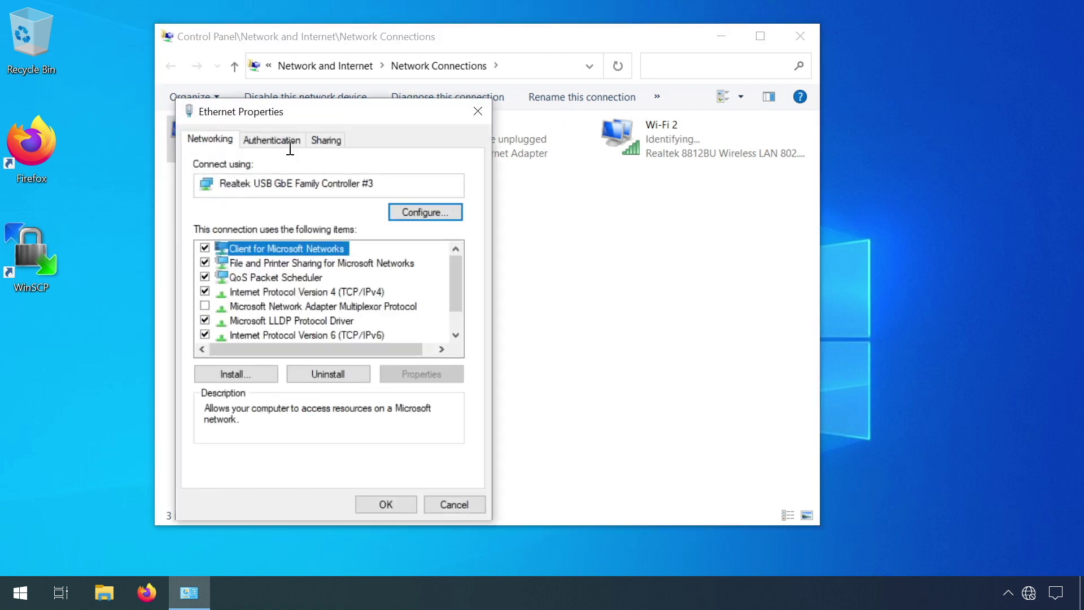
pyautogui.click(279, 141)
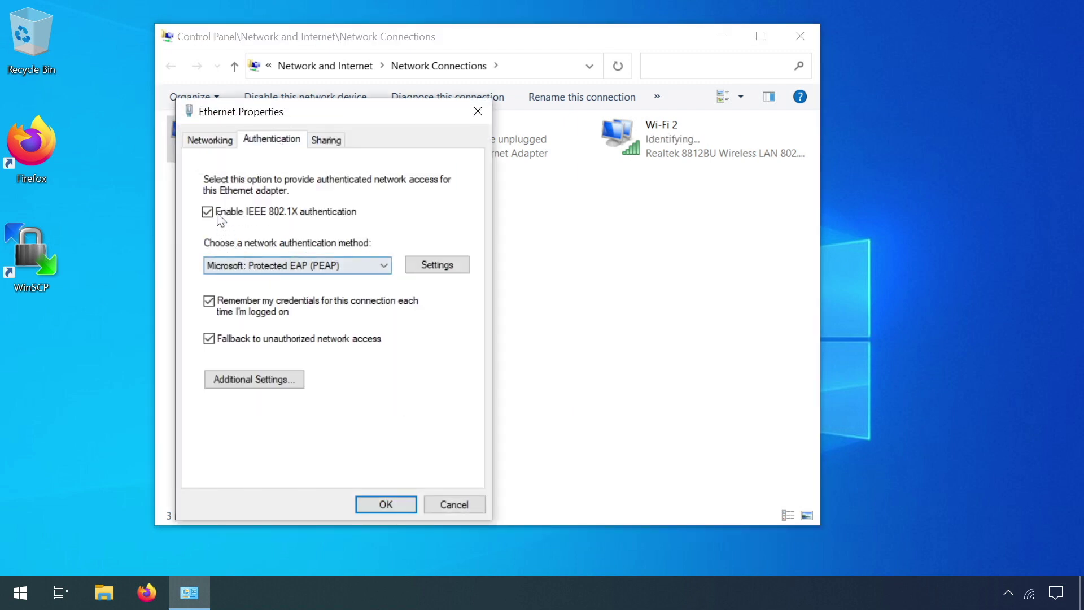
pyautogui.click(305, 264)
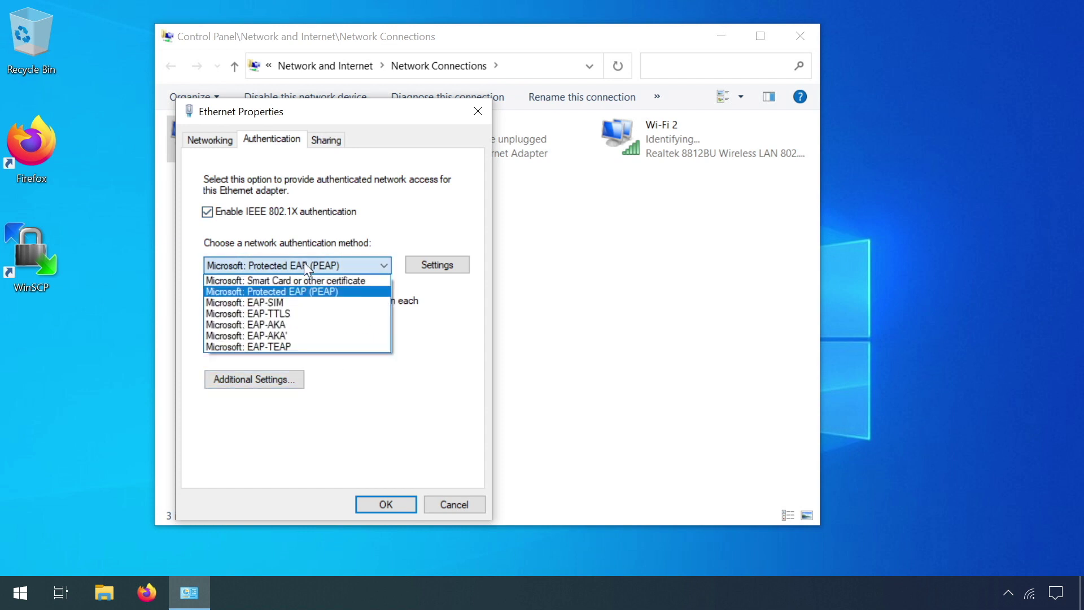
pyautogui.click(287, 346)
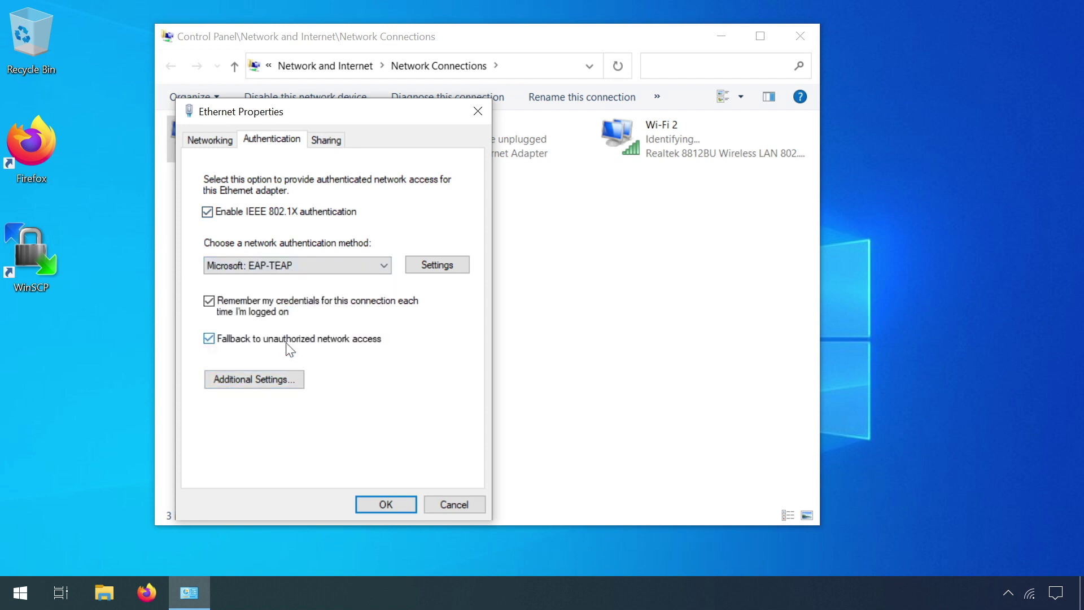
pyautogui.click(438, 265)
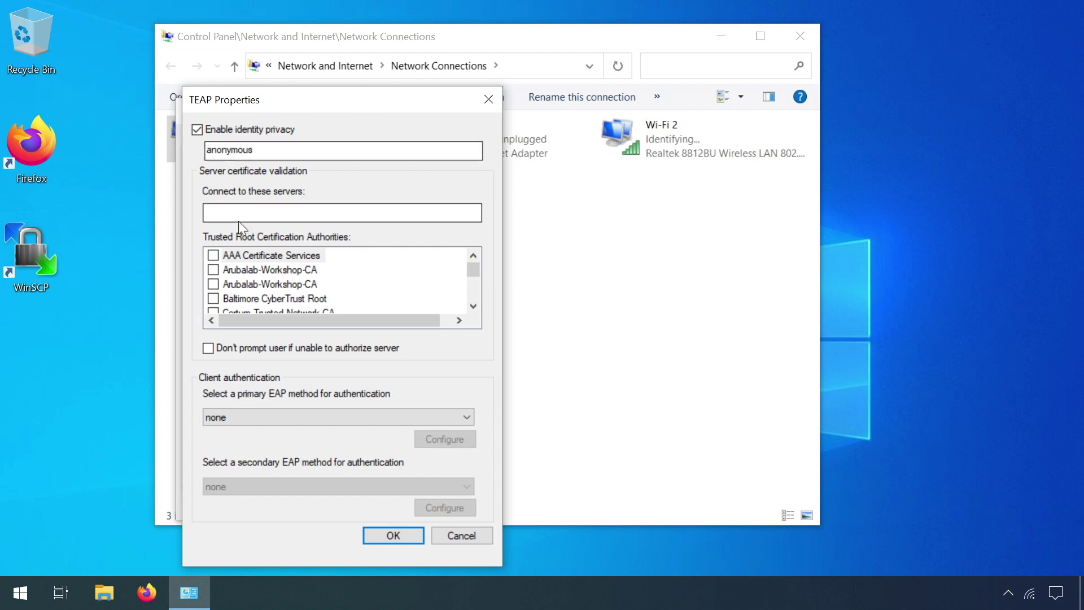
# Step: Trust radius.arubalab.loc via Arubalab-Workshop-CA and make Smart Card or other certificate the primary method
pyautogui.click(252, 212)
pyautogui.write('radius.arubalab.loc')
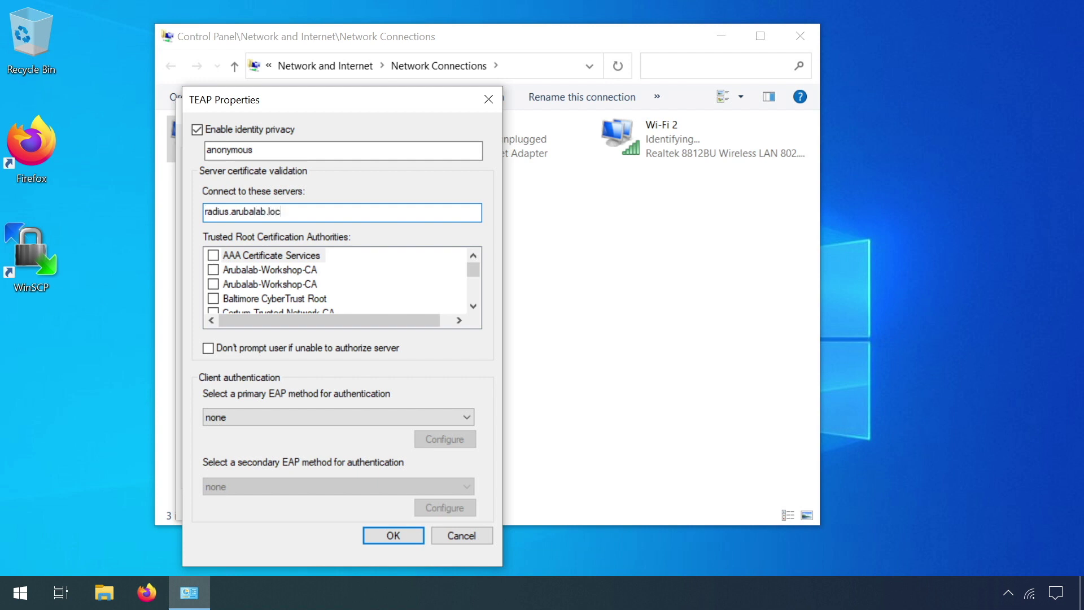
pyautogui.click(213, 270)
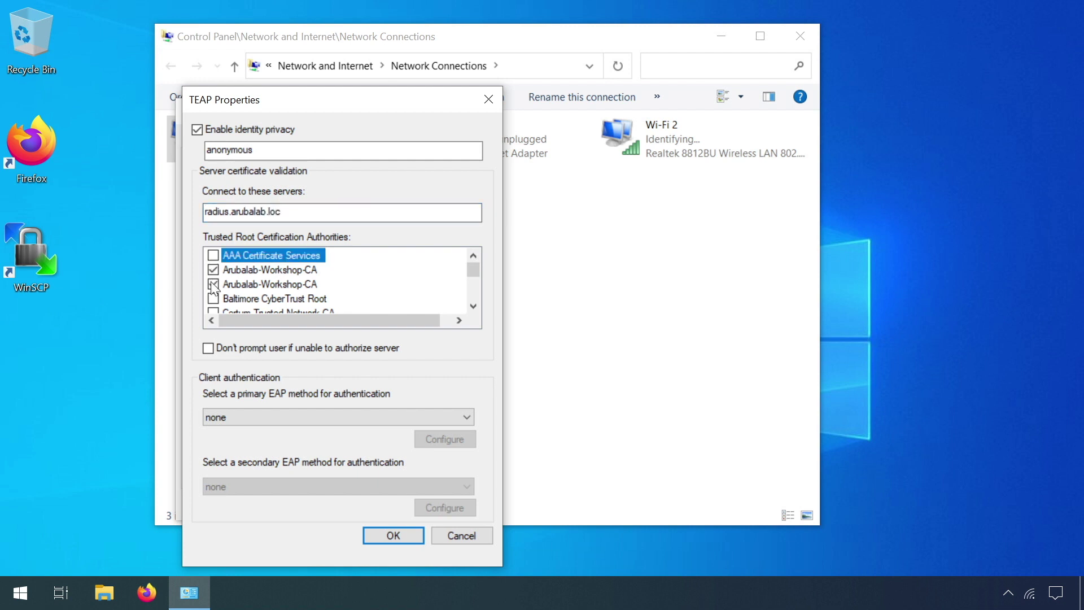
pyautogui.click(270, 418)
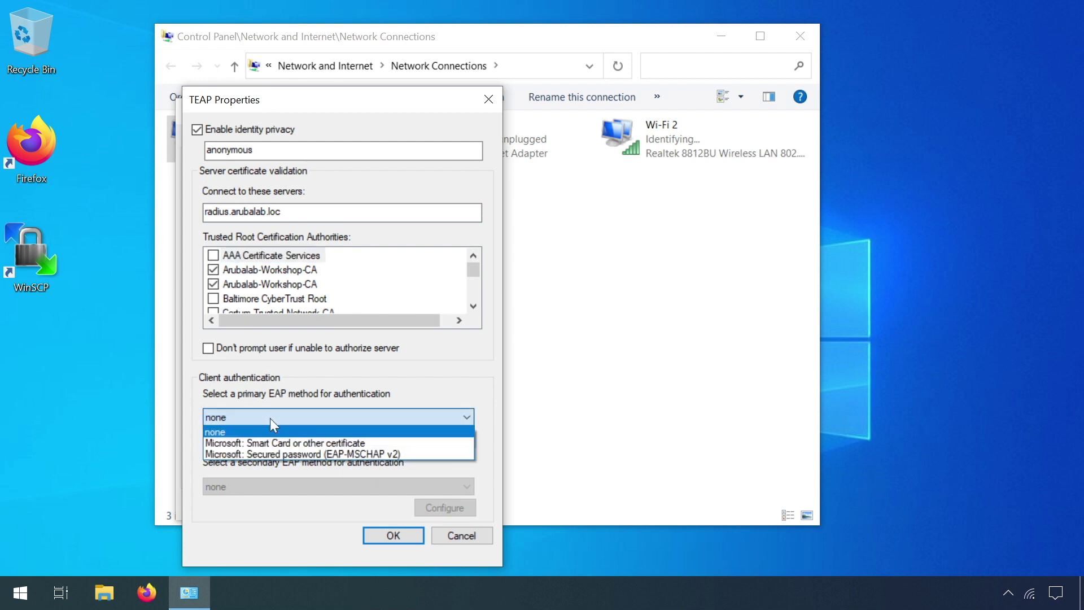
pyautogui.click(274, 443)
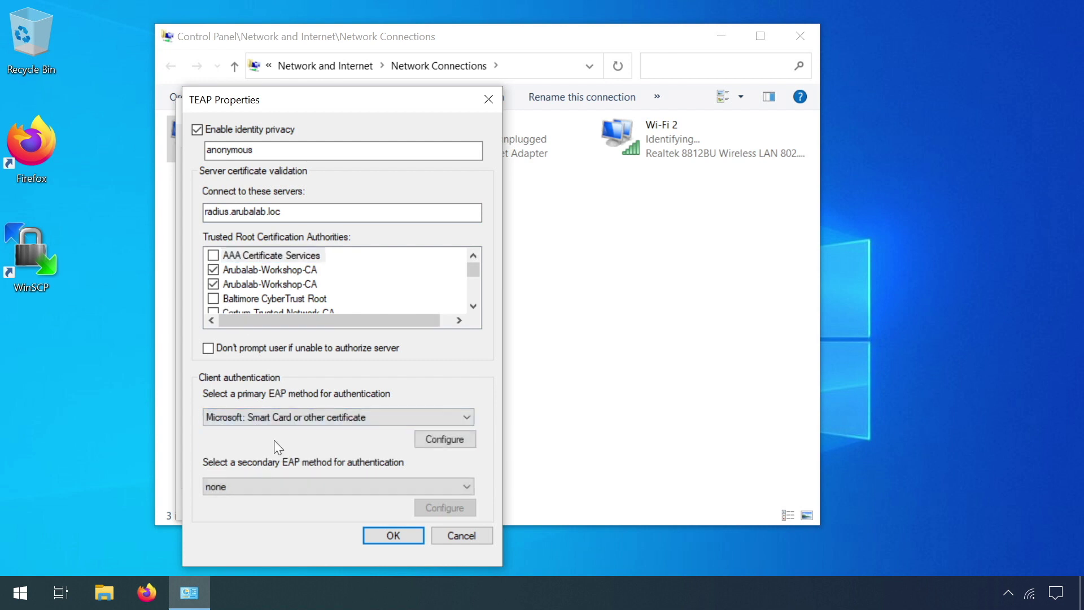
pyautogui.click(449, 444)
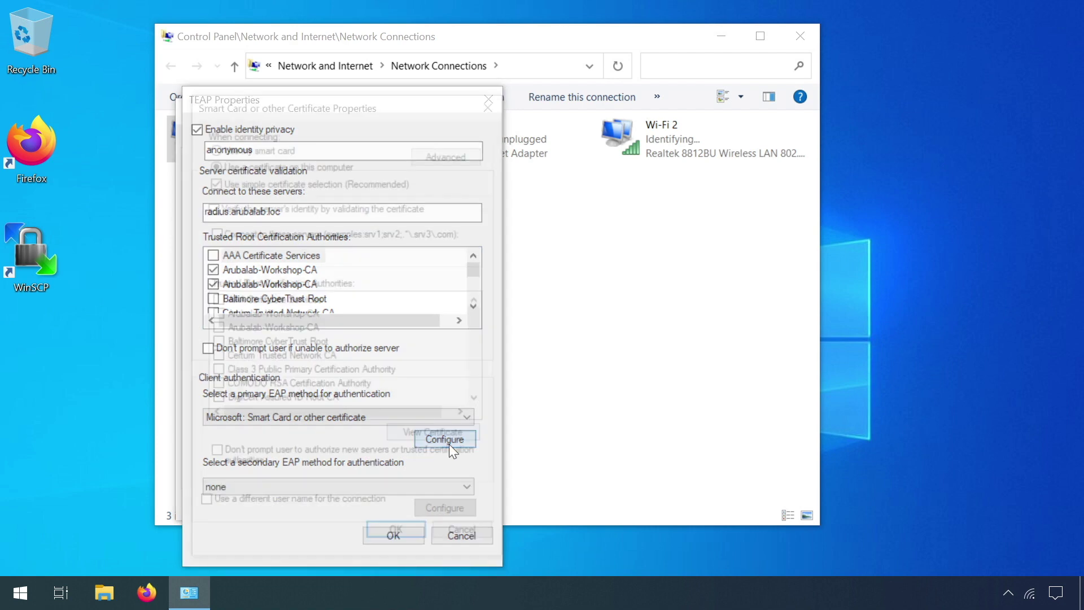
pyautogui.click(415, 540)
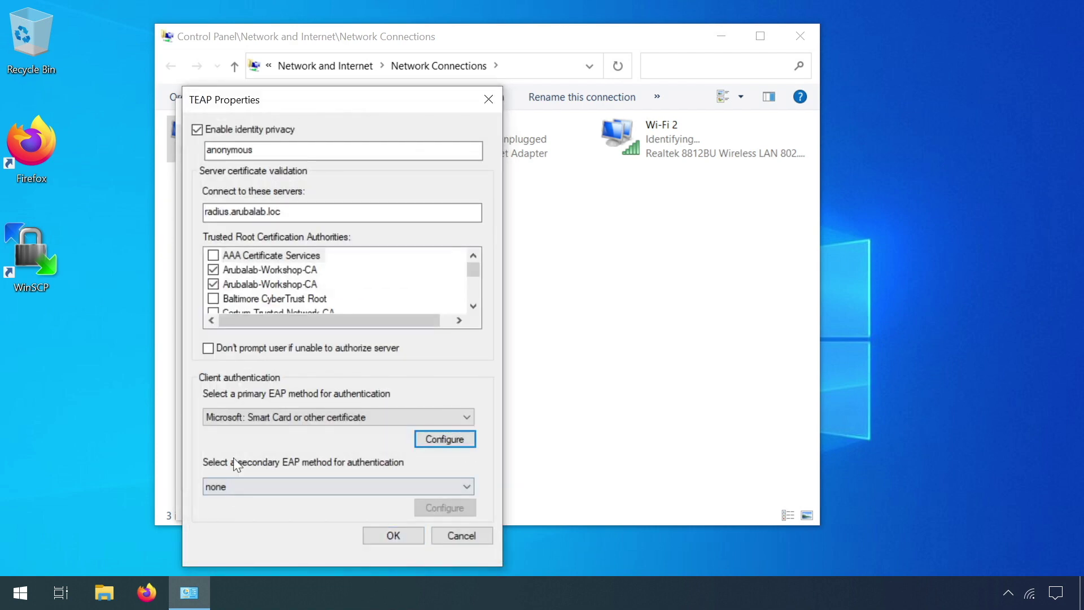
# Step: Make Smart Card or other certificate the secondary method, tick Don't prompt, and save TEAP
pyautogui.click(243, 491)
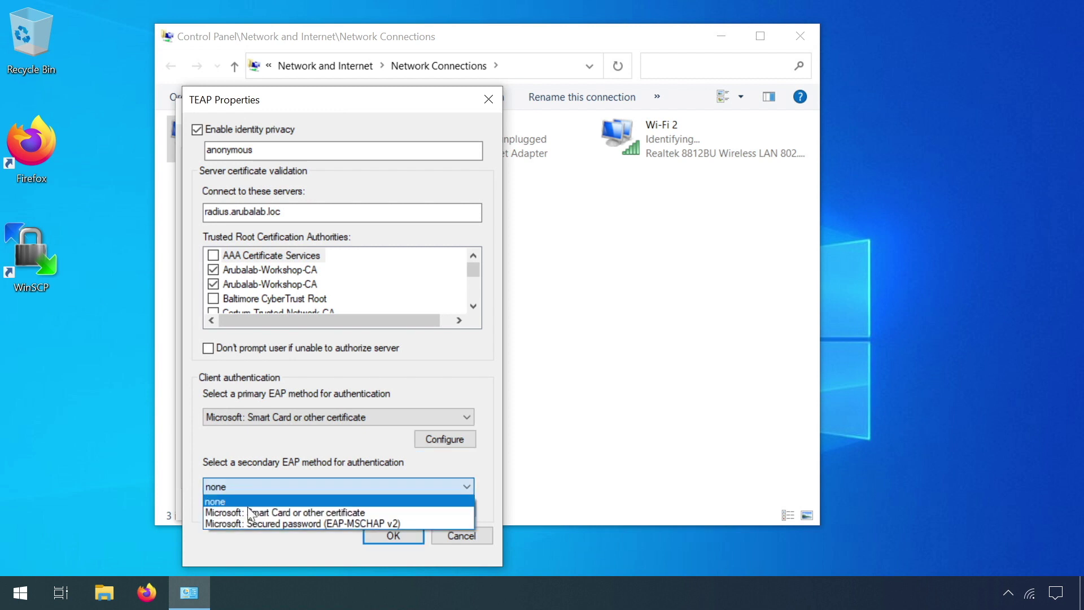
pyautogui.click(250, 512)
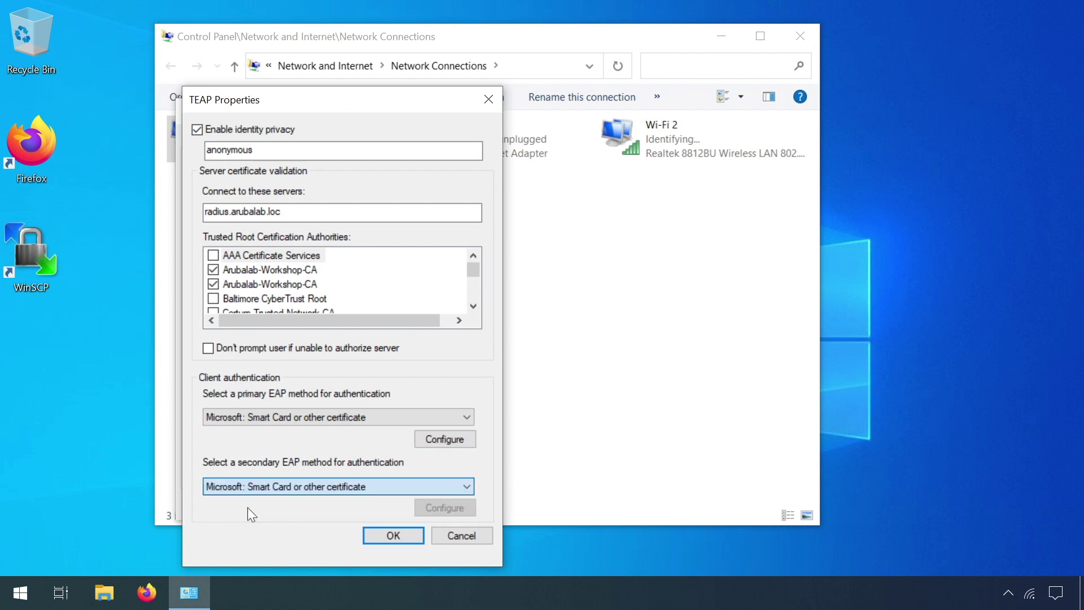
pyautogui.click(210, 348)
pyautogui.click(401, 536)
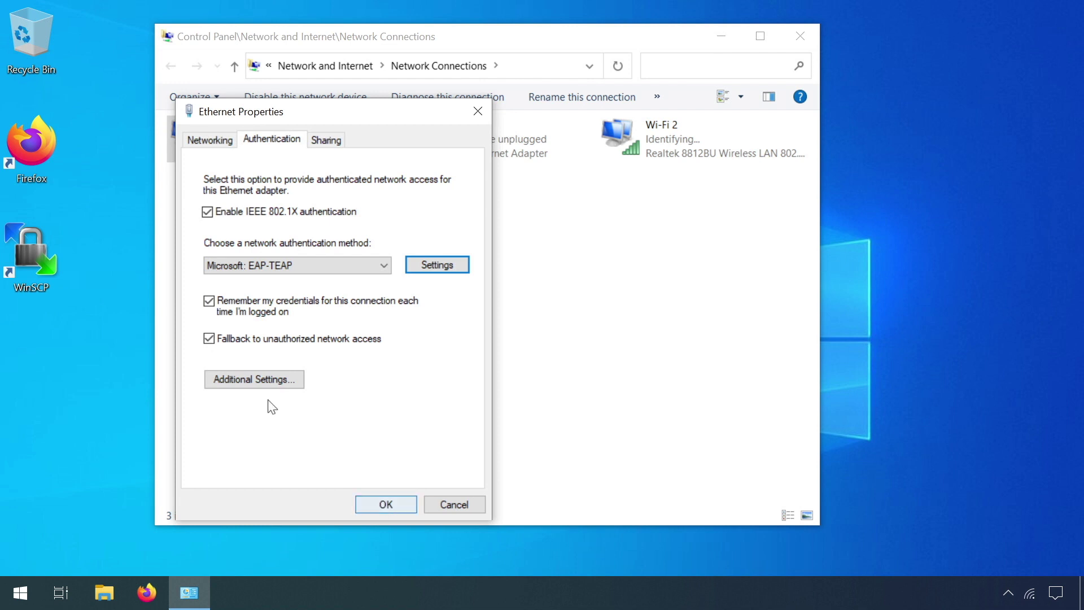
# Step: Turn on Specify authentication mode (user or computer) in Advanced settings and confirm Ethernet Properties
pyautogui.click(254, 380)
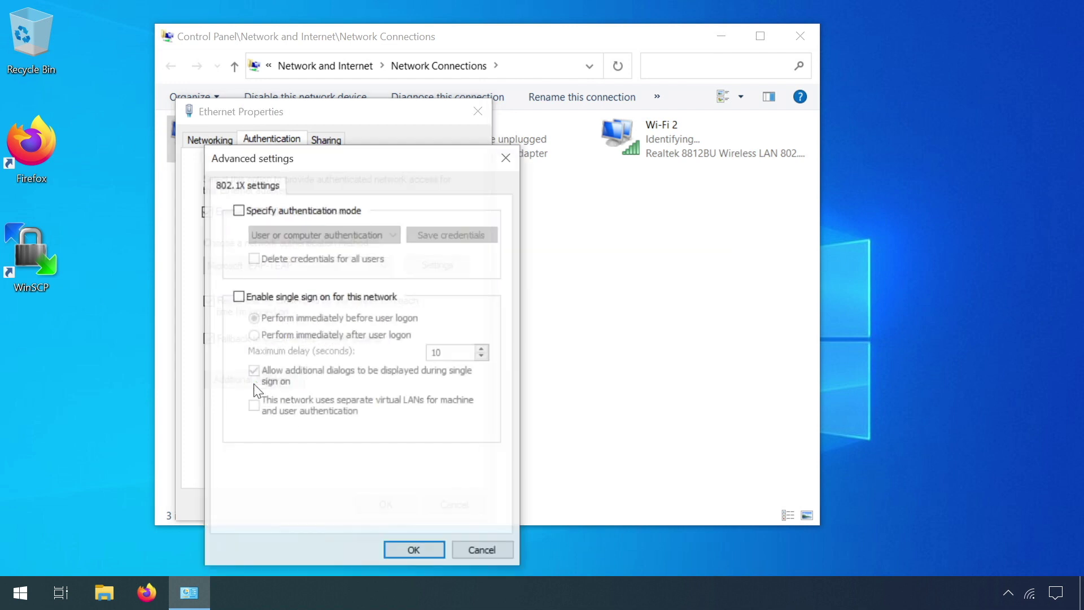
pyautogui.click(255, 211)
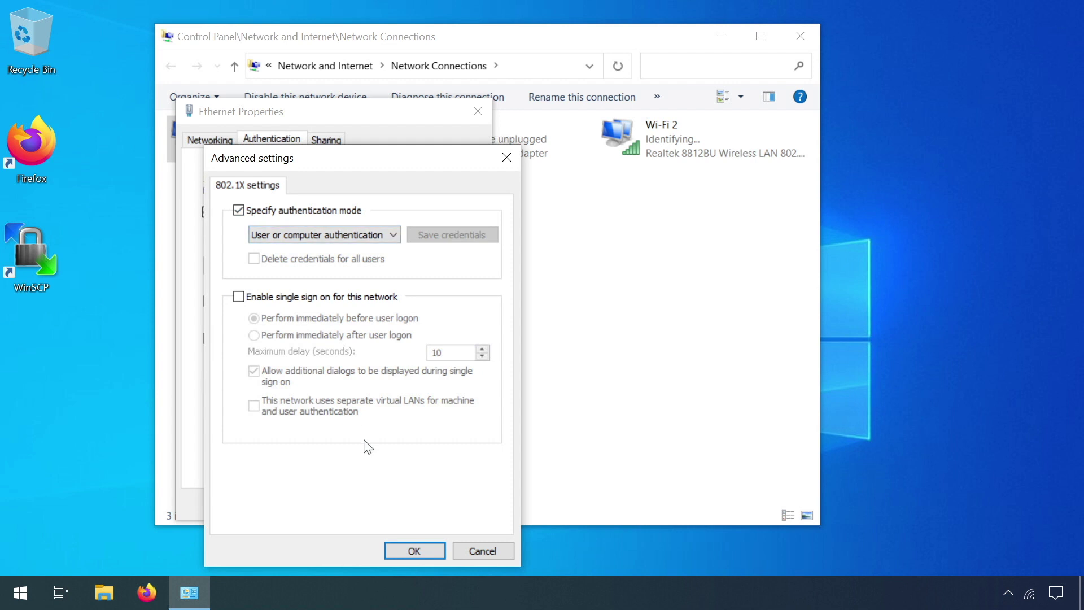
pyautogui.click(413, 545)
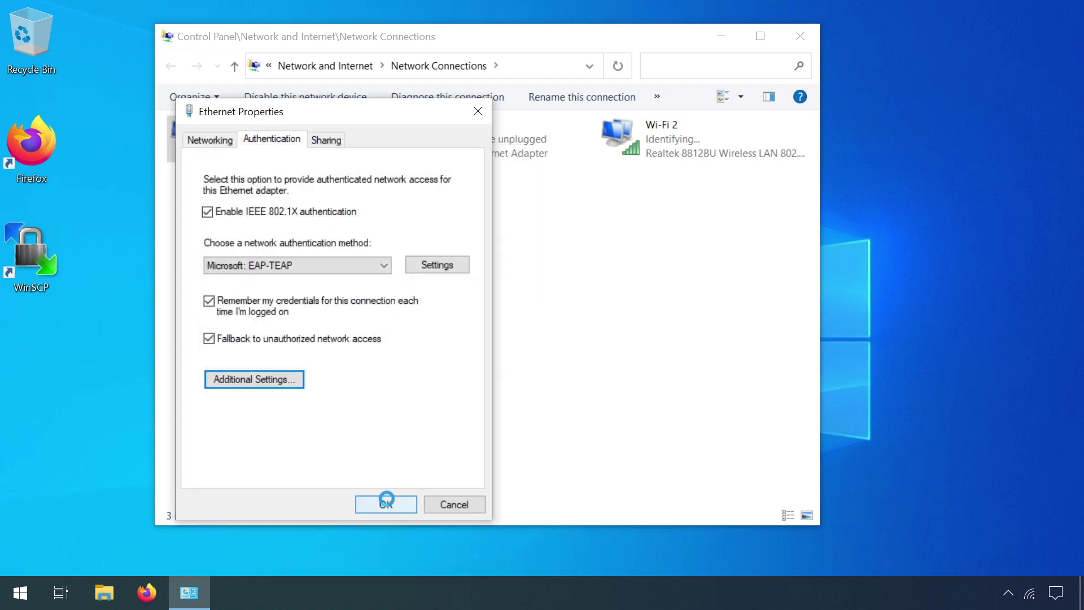
pyautogui.click(385, 503)
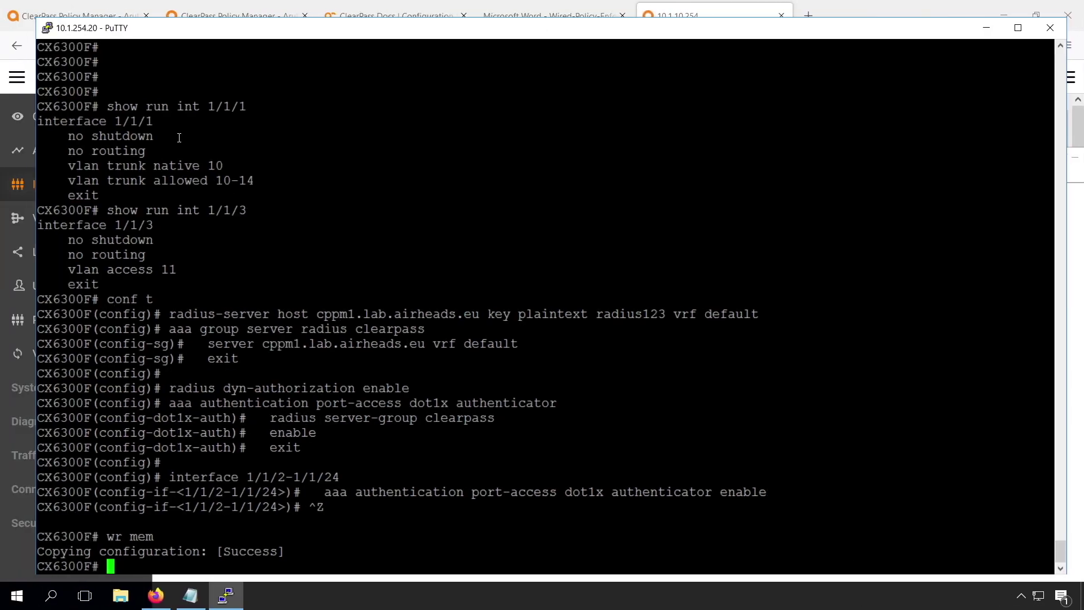
# Step: Open the Monitoring Event Viewer in ClearPass
pyautogui.click(88, 16)
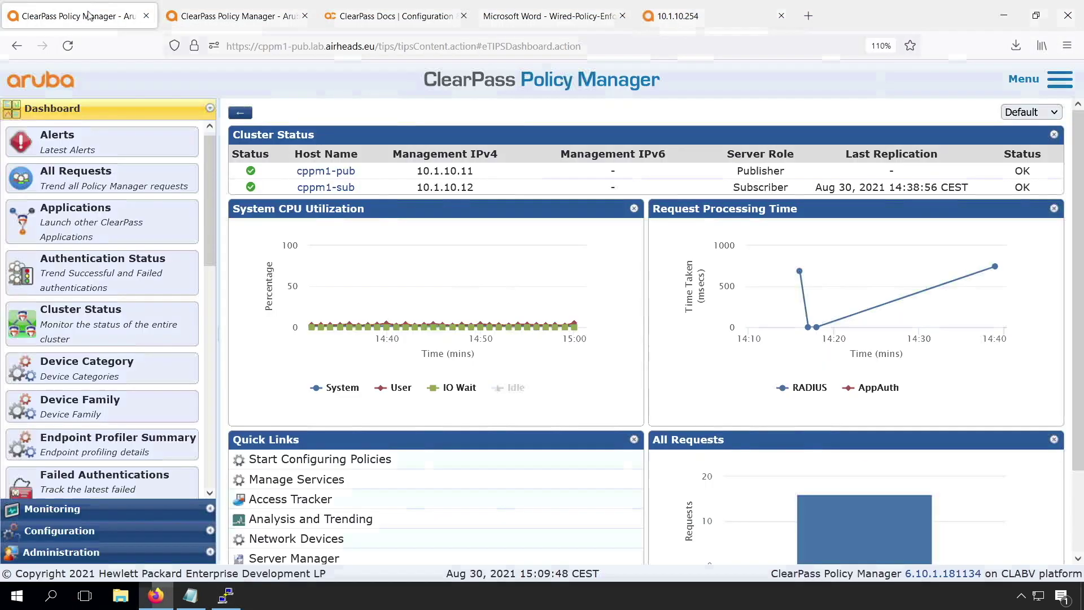
pyautogui.click(69, 531)
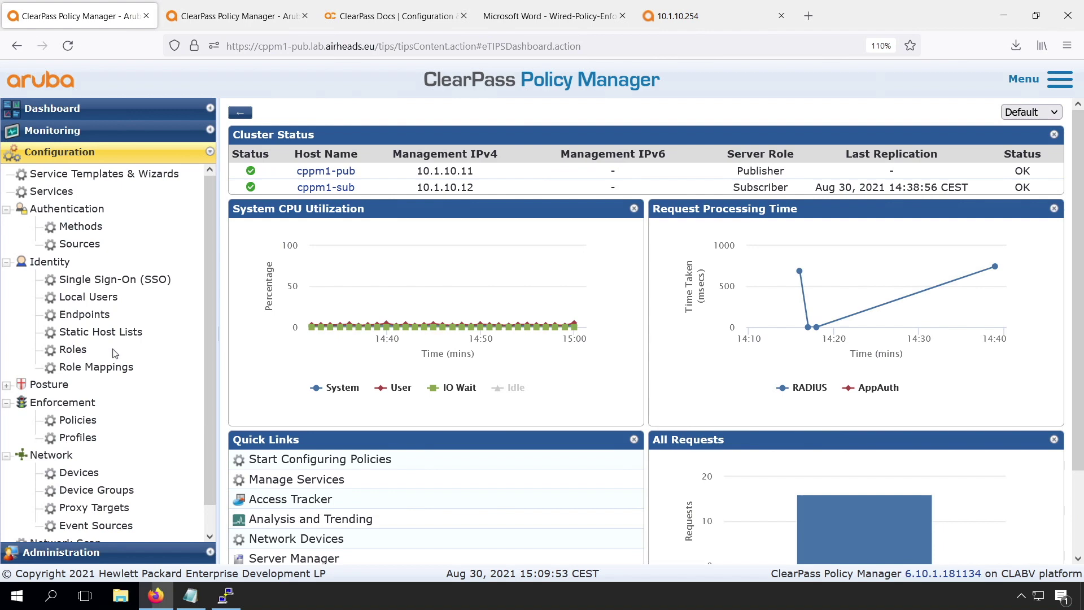
pyautogui.click(66, 131)
pyautogui.click(62, 293)
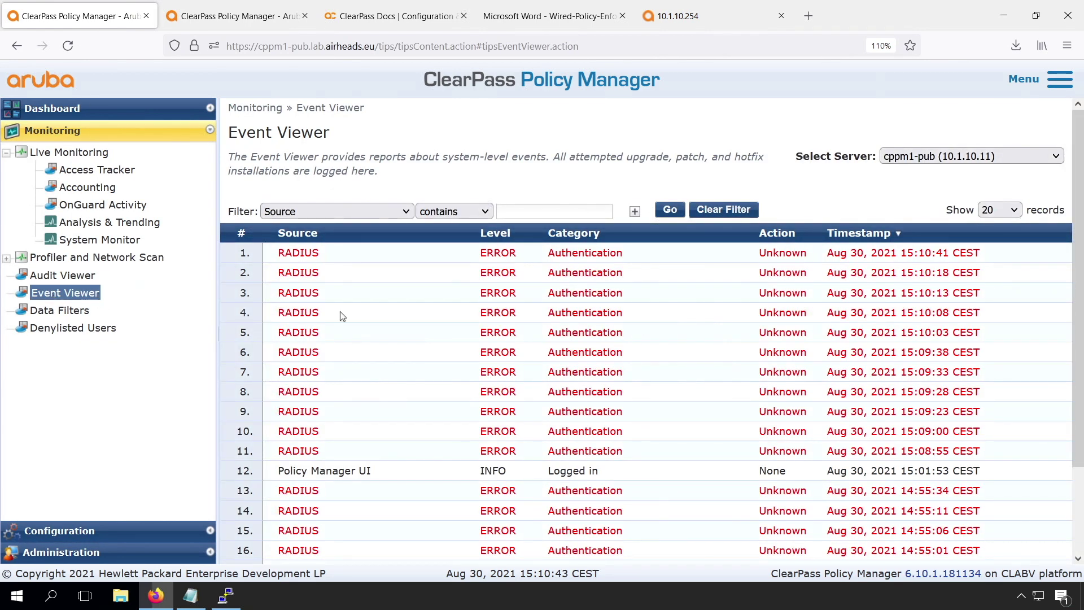
# Step: Copy unknown NAD address 10.1.10.254 from the top RADIUS error's details
pyautogui.click(587, 260)
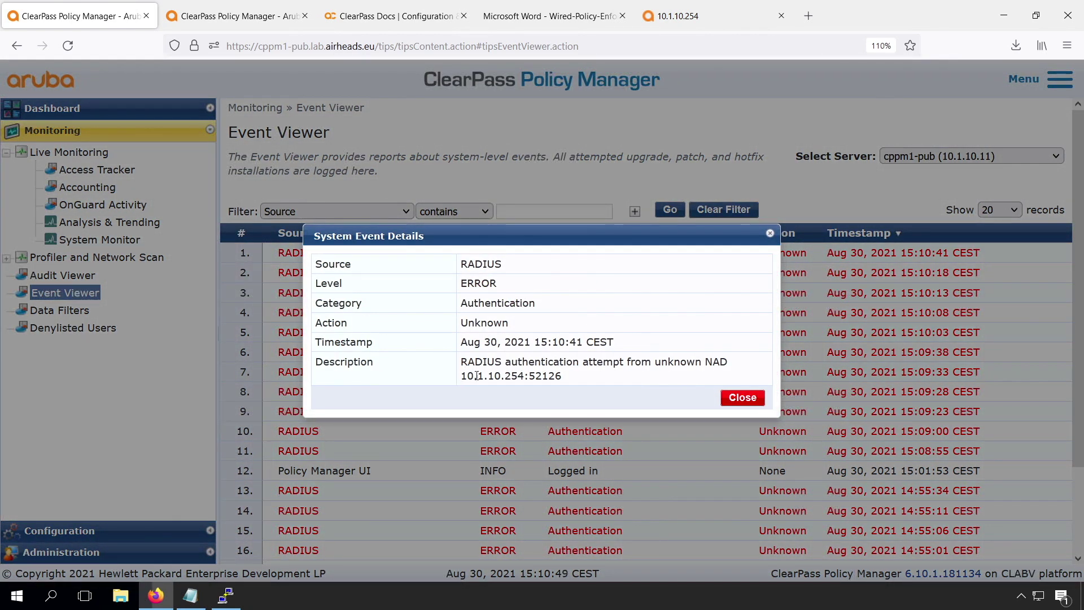
pyautogui.moveTo(462, 375); pyautogui.dragTo(526, 376)
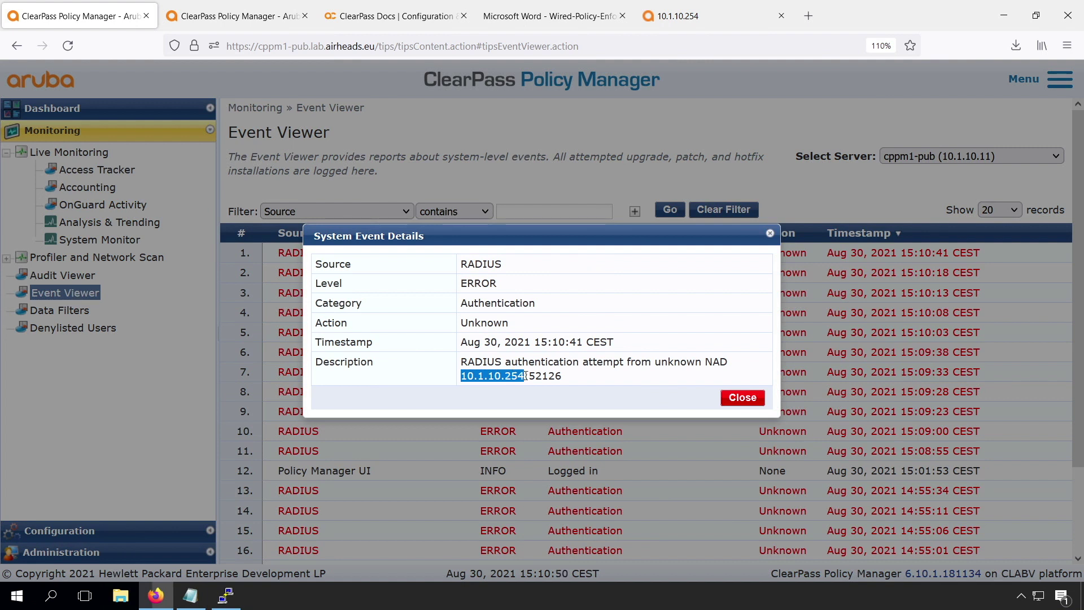
pyautogui.rightClick(514, 379)
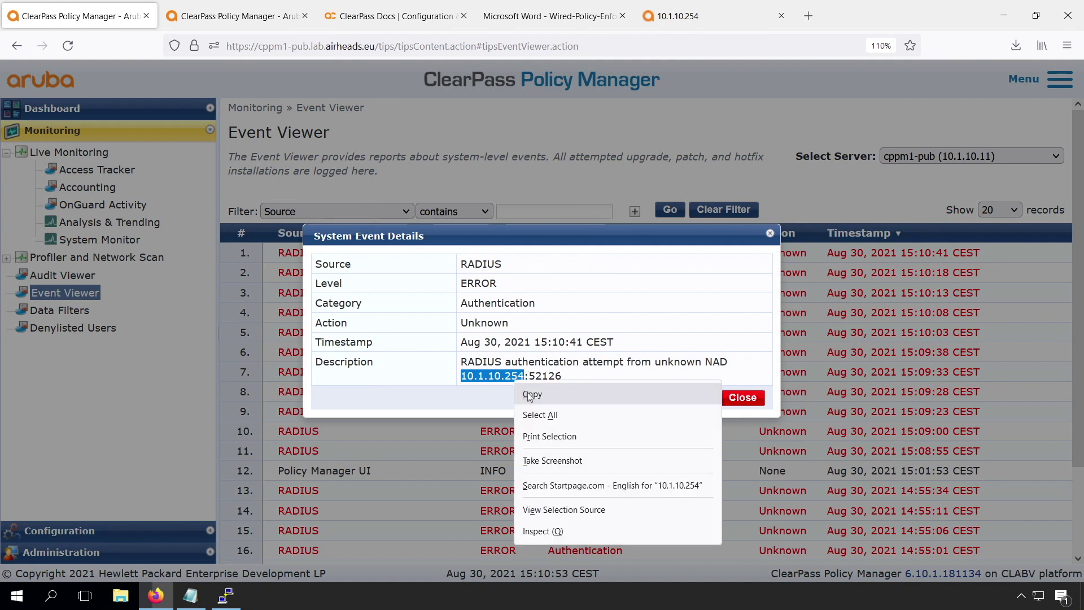
pyautogui.click(531, 395)
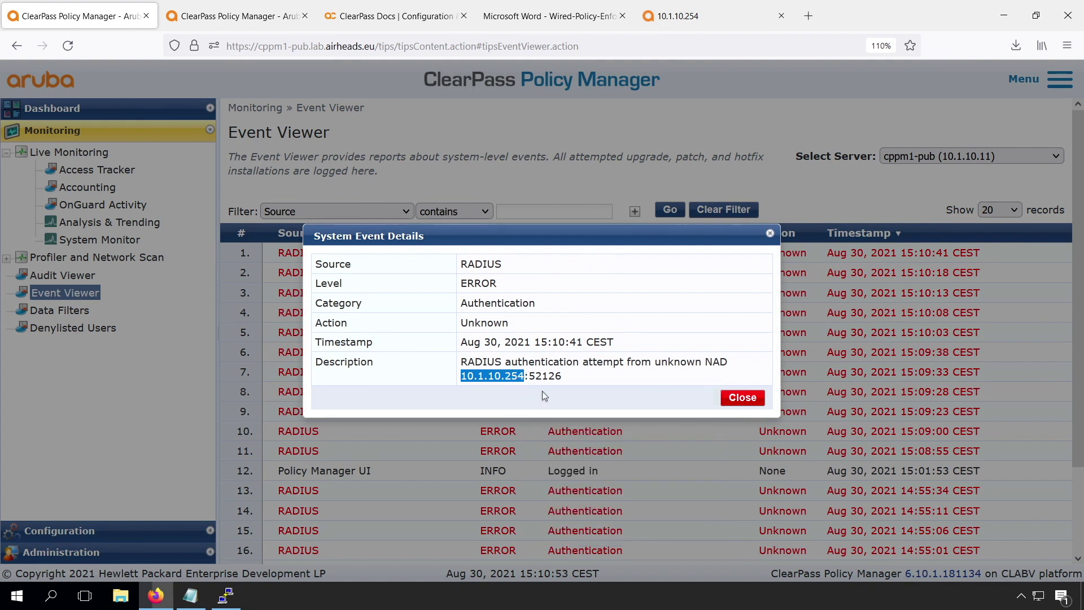
pyautogui.click(730, 400)
pyautogui.click(63, 531)
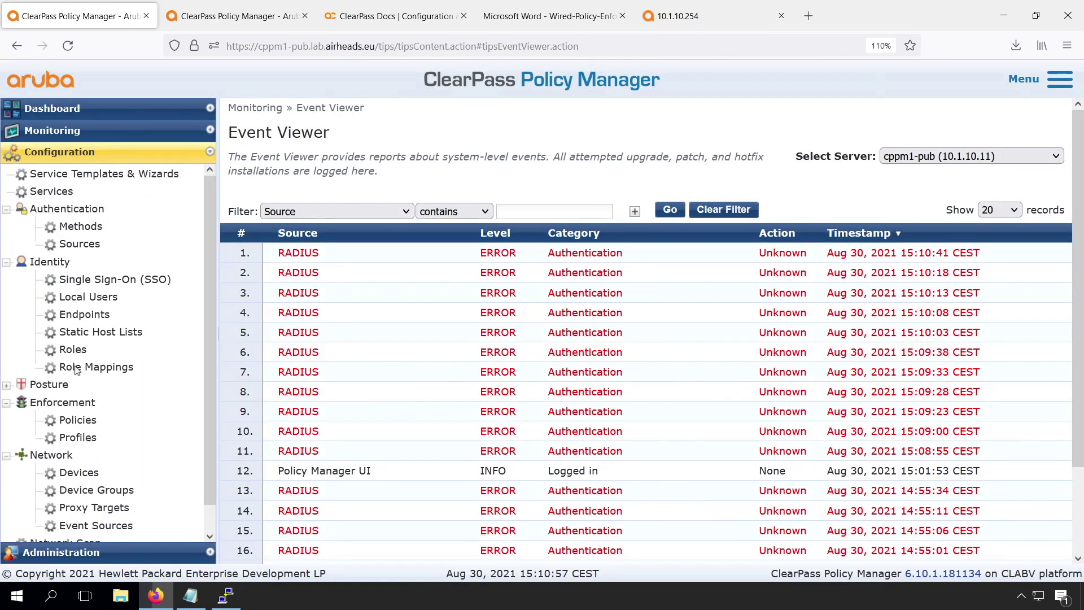
# Step: Add device 6300M-wired at 10.1.10.254 with a description and RADIUS and TACACS+ secrets
pyautogui.click(78, 476)
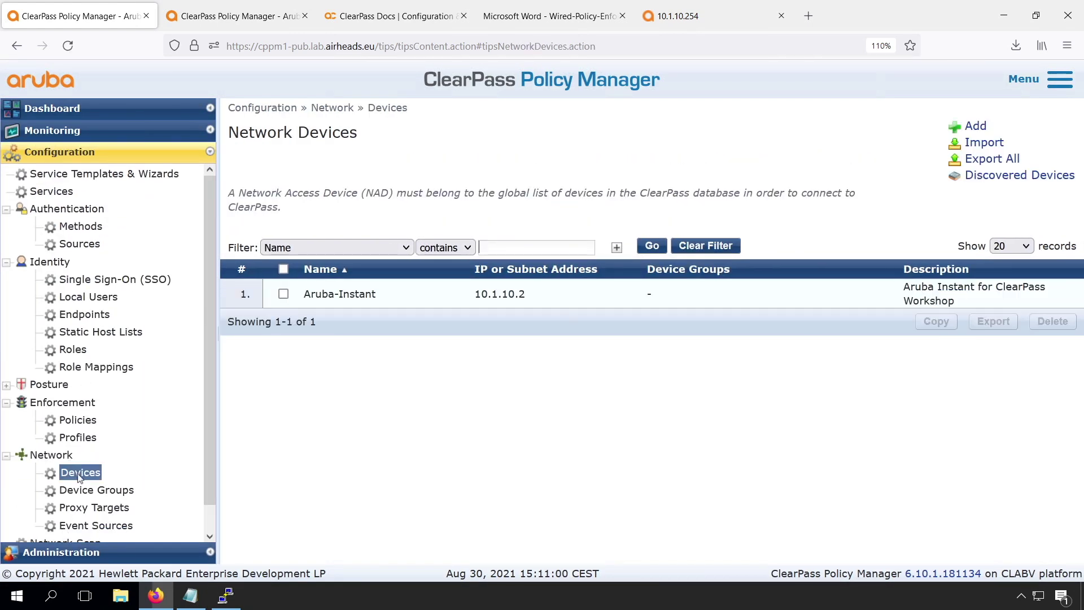
pyautogui.click(975, 126)
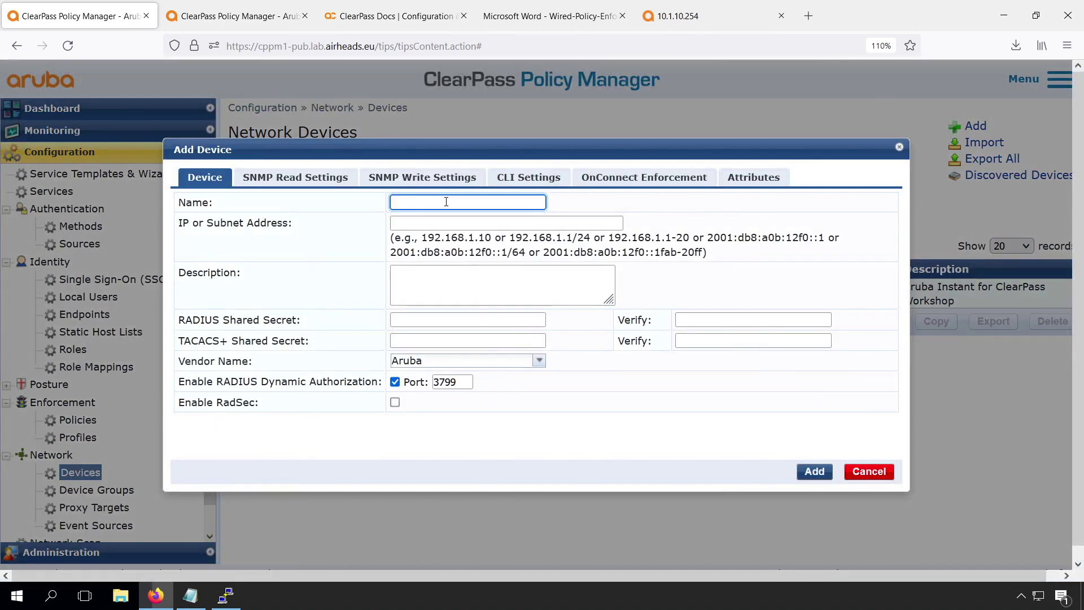
pyautogui.write('6300M-wired')
pyautogui.press('Tab')
pyautogui.write('10.1.10.254')
pyautogui.click(446, 292)
pyautogui.write('Aruba 630')
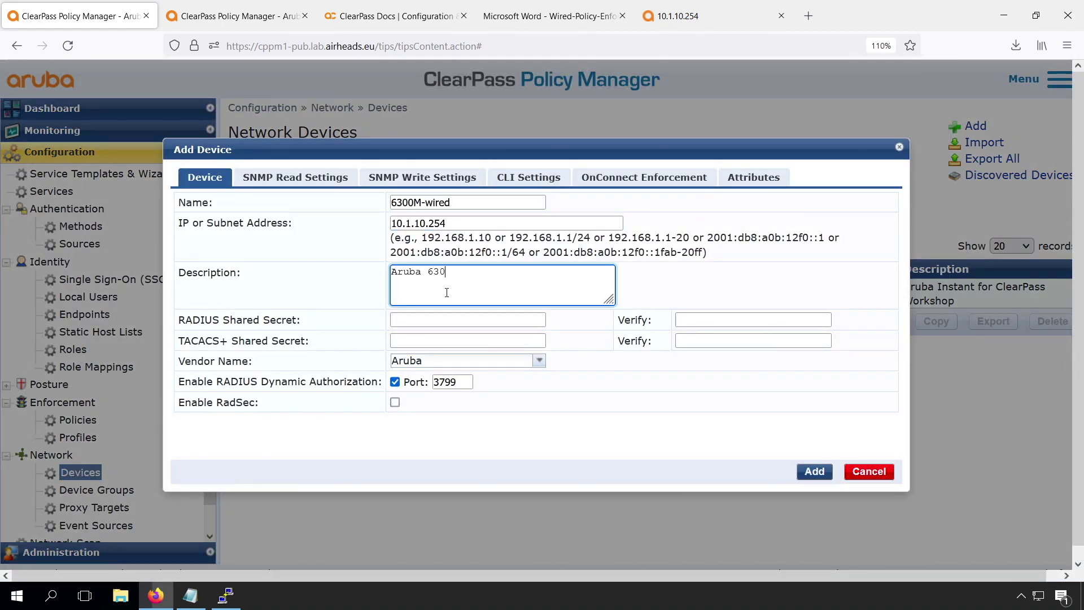
pyautogui.write('0M AOS-CX switch wired')
pyautogui.click(458, 320)
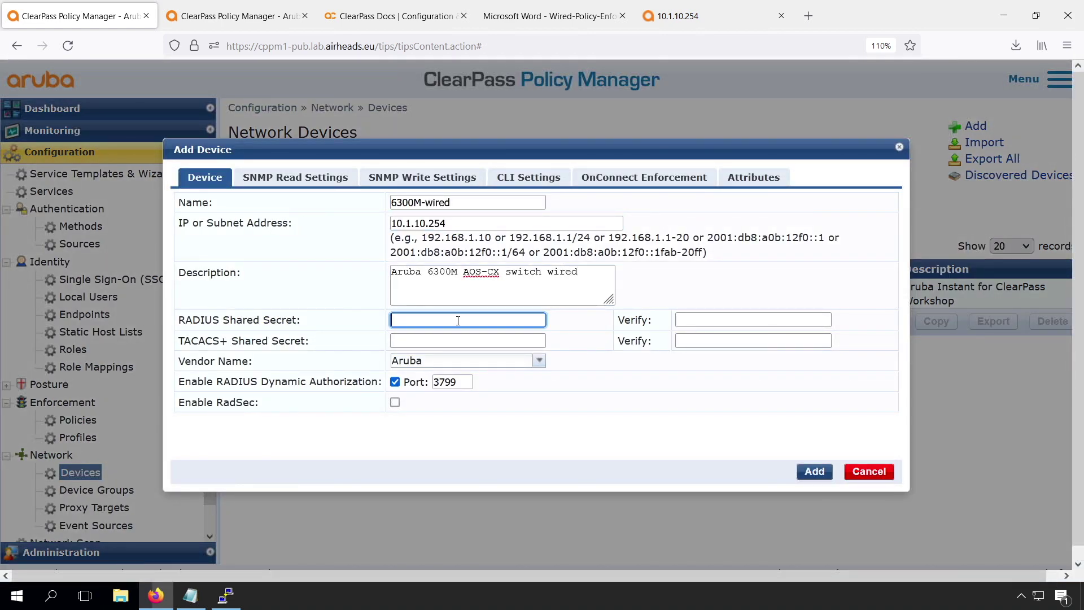
pyautogui.write('•••••••••')
pyautogui.press('Tab')
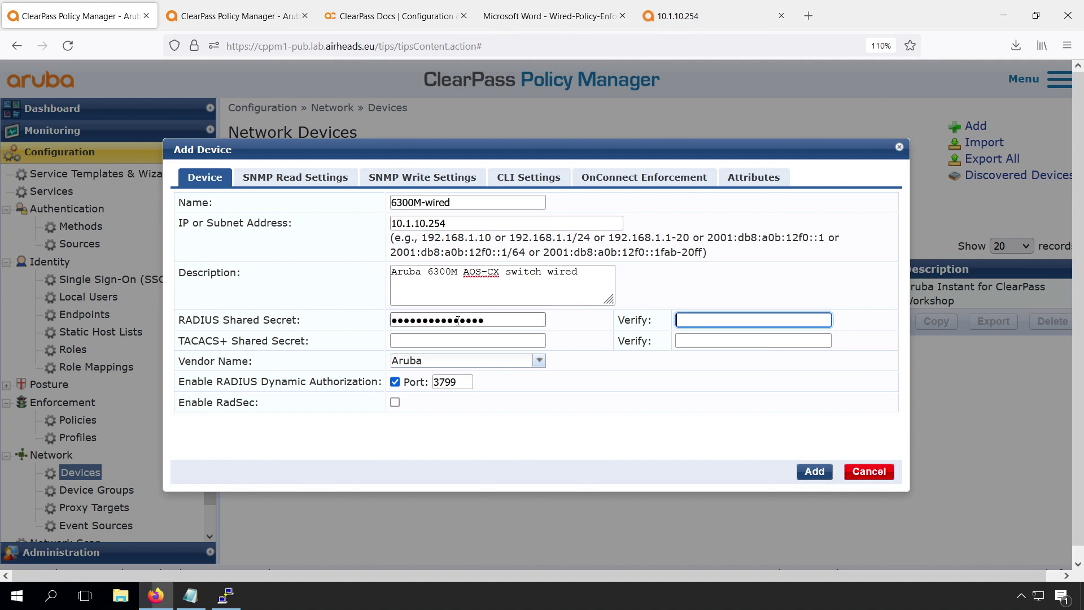
pyautogui.write('••••••')
pyautogui.press('Tab')
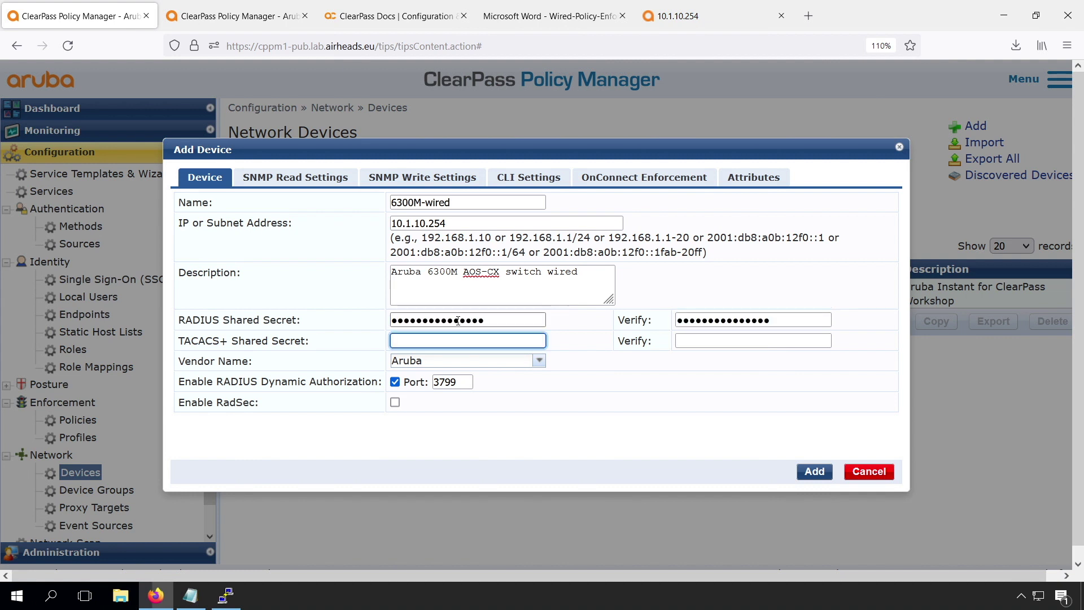
pyautogui.write('•••••••')
pyautogui.press('Tab')
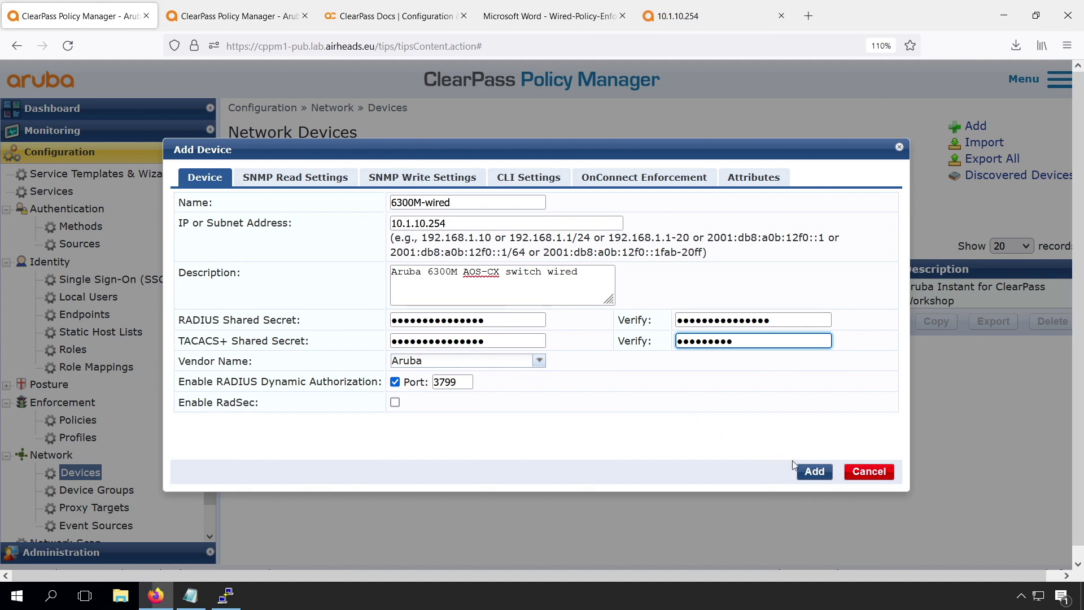
pyautogui.click(814, 471)
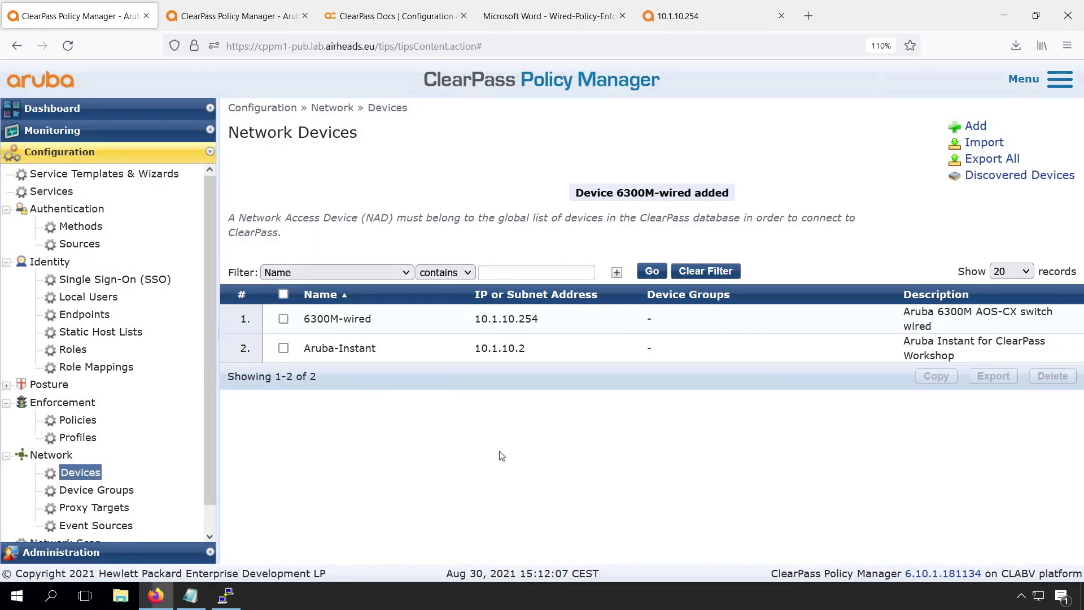
pyautogui.click(62, 137)
pyautogui.click(87, 170)
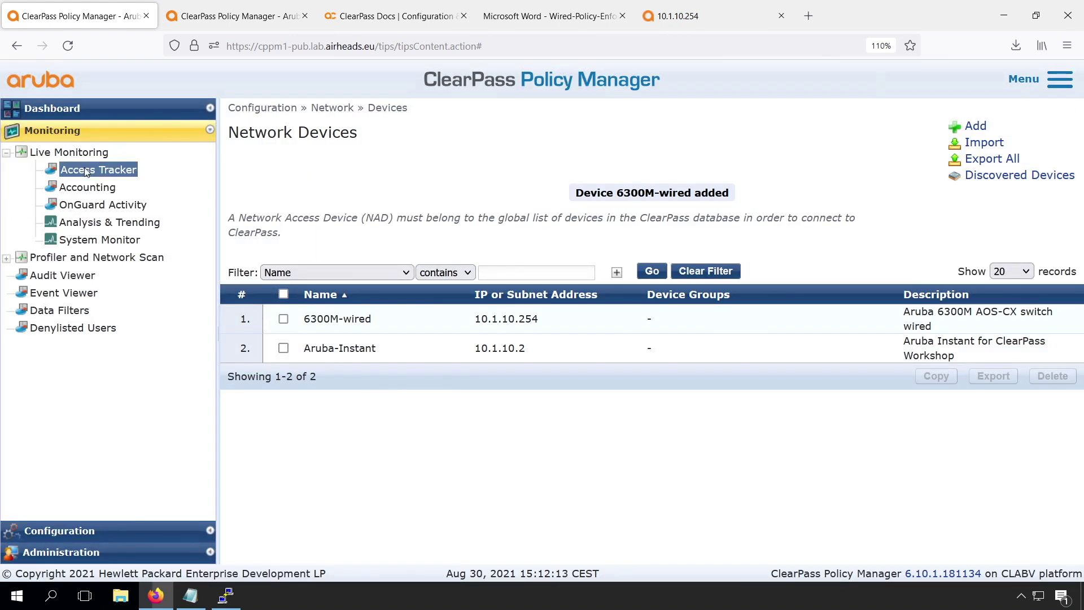
# Step: Run shut and no shut on interface 1/1/3, then exit config mode with Ctrl+Z
pyautogui.click(225, 595)
pyautogui.write('conf t interface 1/1/3 ')
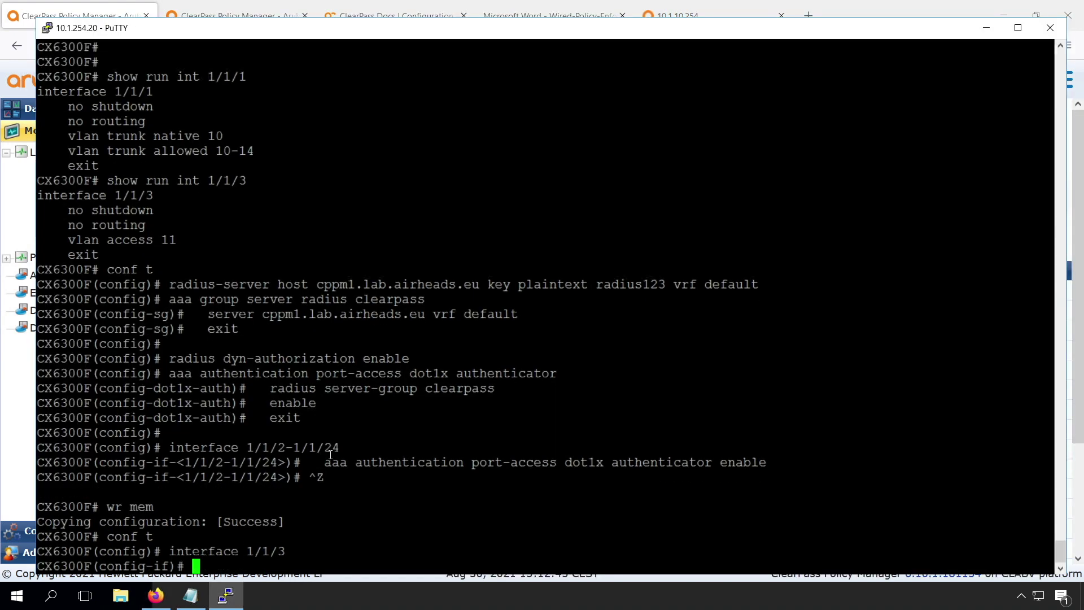
pyautogui.write('shut no shut')
pyautogui.hotkey('ctrl', 'z')
pyautogui.click(155, 595)
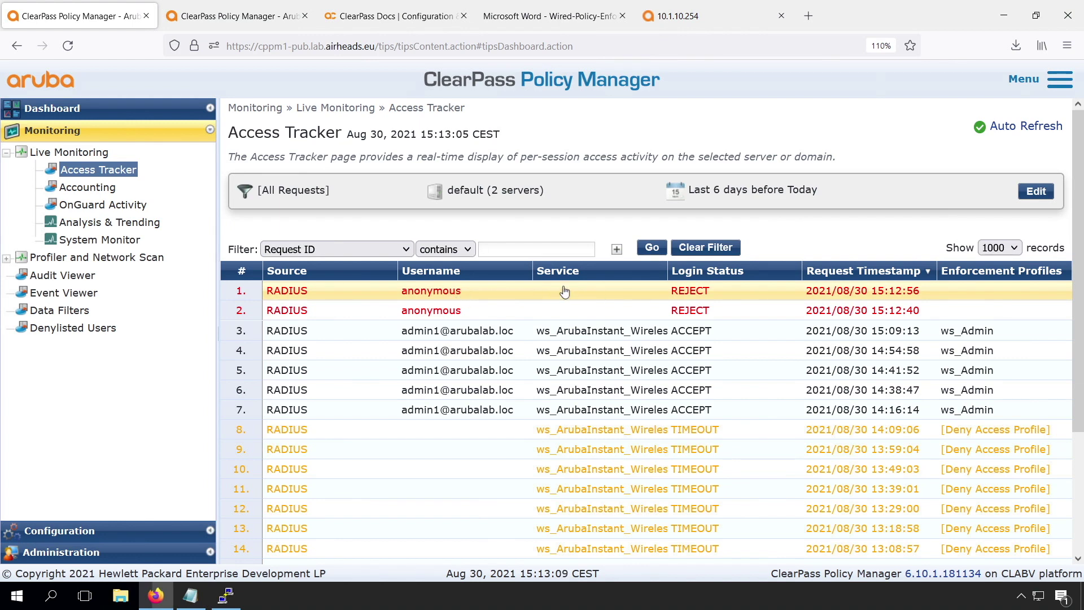
# Step: Inspect the RADIUS input attributes of the newest rejected anonymous request
pyautogui.click(445, 296)
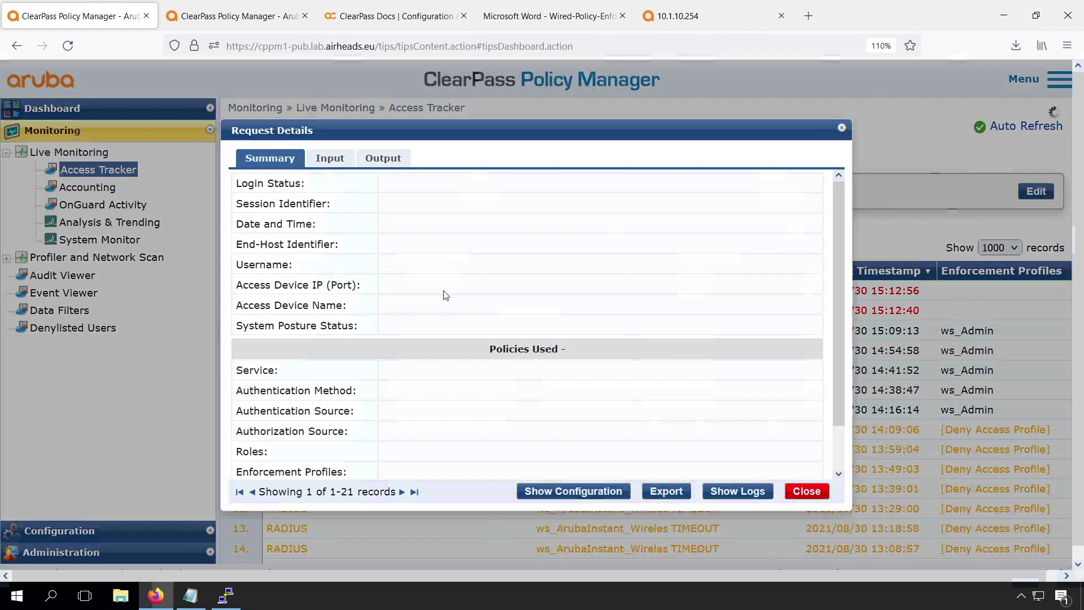
pyautogui.click(330, 161)
pyautogui.click(311, 269)
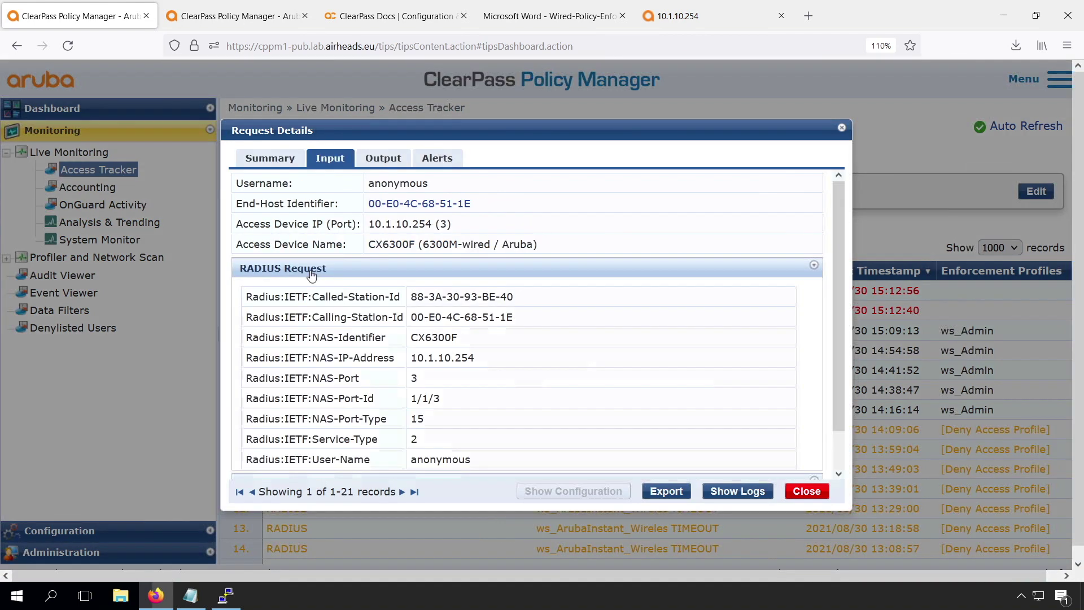
# Step: Show the Services list in the second ClearPass browser tab
pyautogui.click(238, 16)
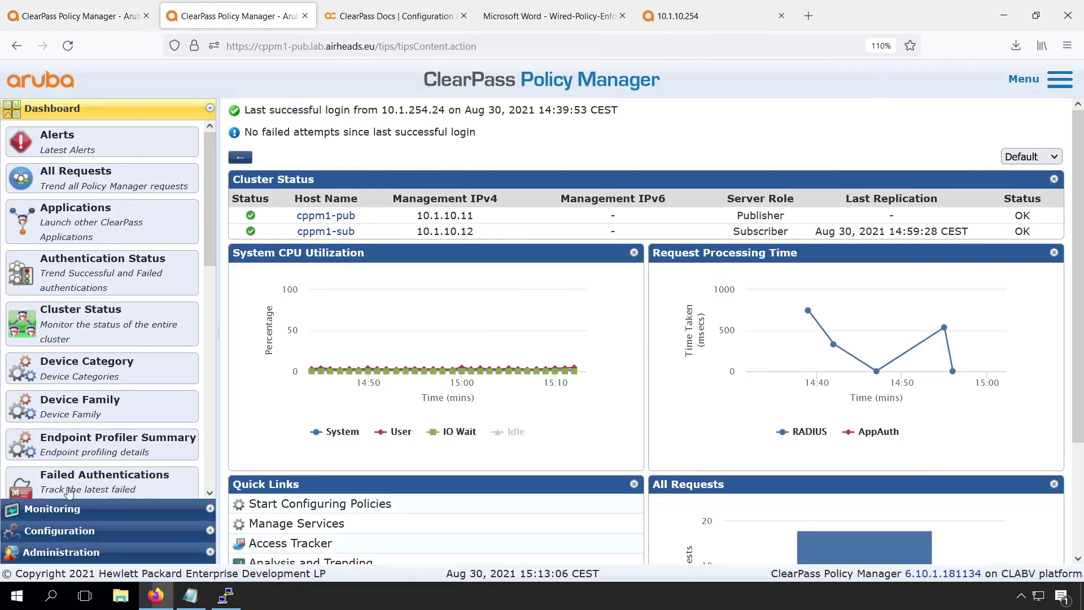
pyautogui.click(61, 530)
pyautogui.click(53, 190)
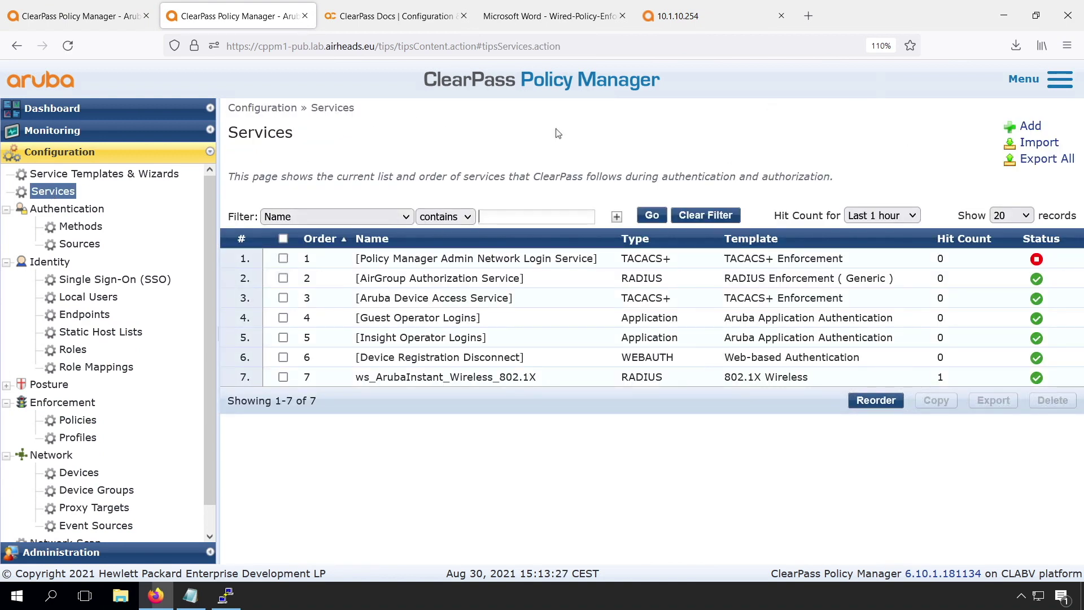
# Step: Add a new 802.1X Wired service named 'ws_AOS-CX_Wired', fixing the missing hyphen
pyautogui.click(1033, 127)
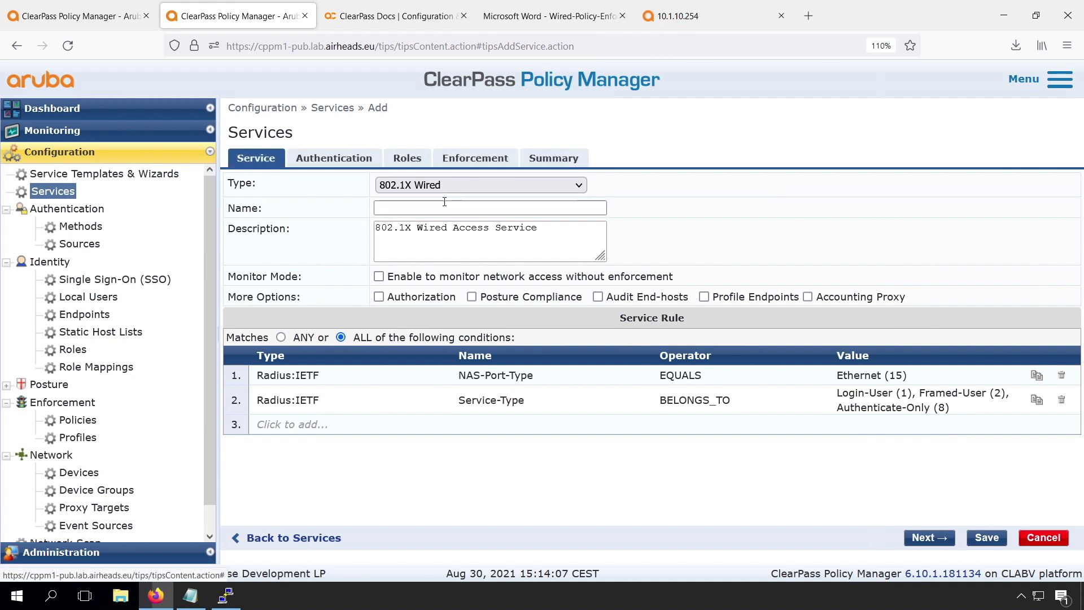
pyautogui.click(443, 205)
pyautogui.write('ws_AOSCX_')
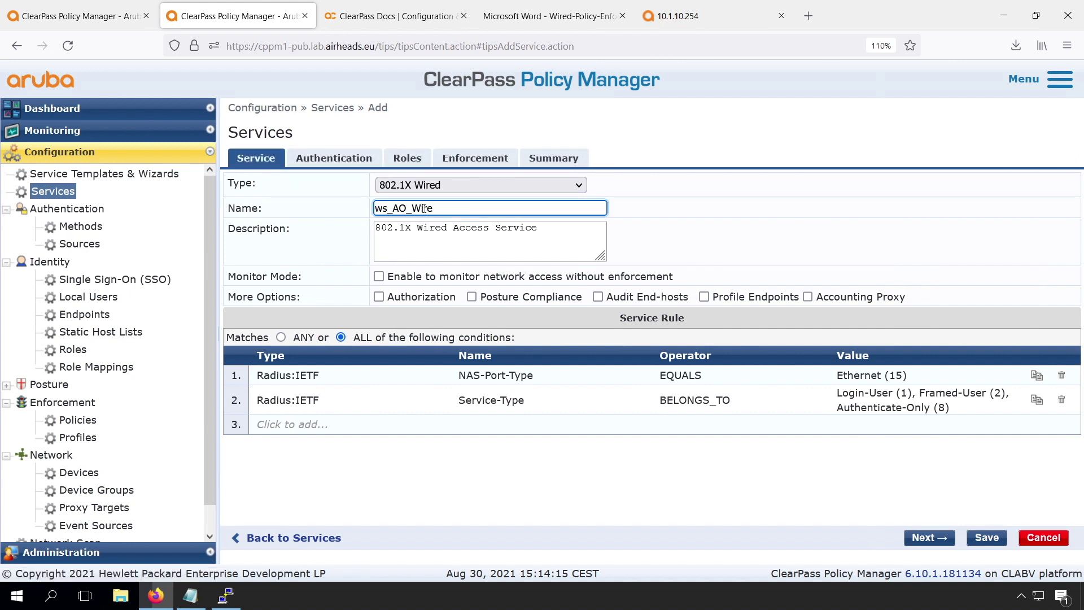
pyautogui.write('Wire')
pyautogui.click(424, 208)
pyautogui.press('BackSpace')
pyautogui.press('BackSpace')
pyautogui.write('-CX')
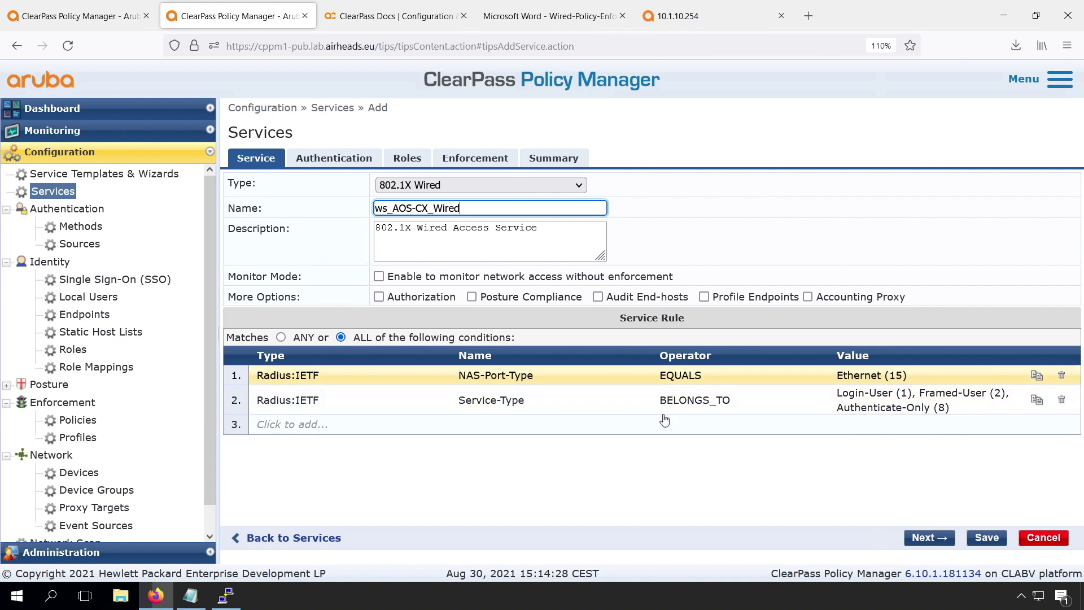
pyautogui.click(929, 539)
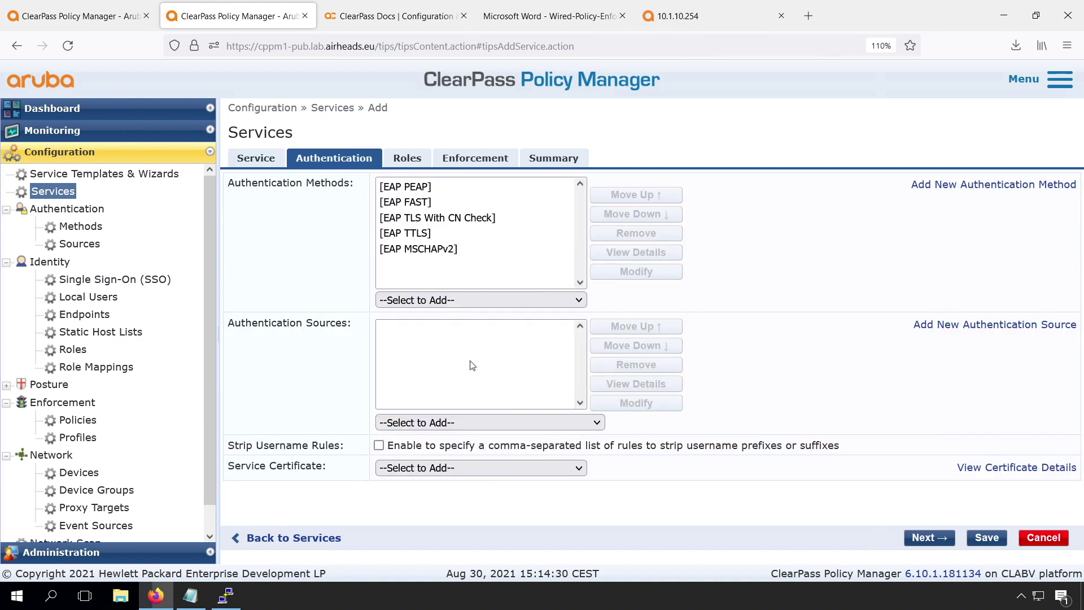
# Step: Replace the default EAP methods with ws_TEAP followed by ws_EAP TLS-CN-or-SAN
pyautogui.click(405, 186)
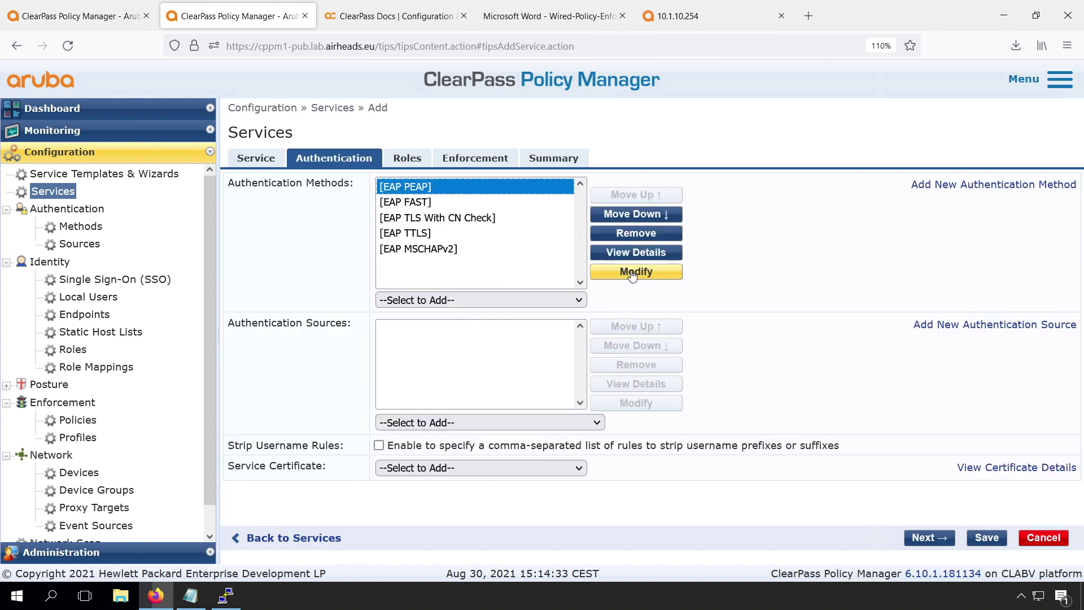
pyautogui.click(636, 233)
pyautogui.click(480, 282)
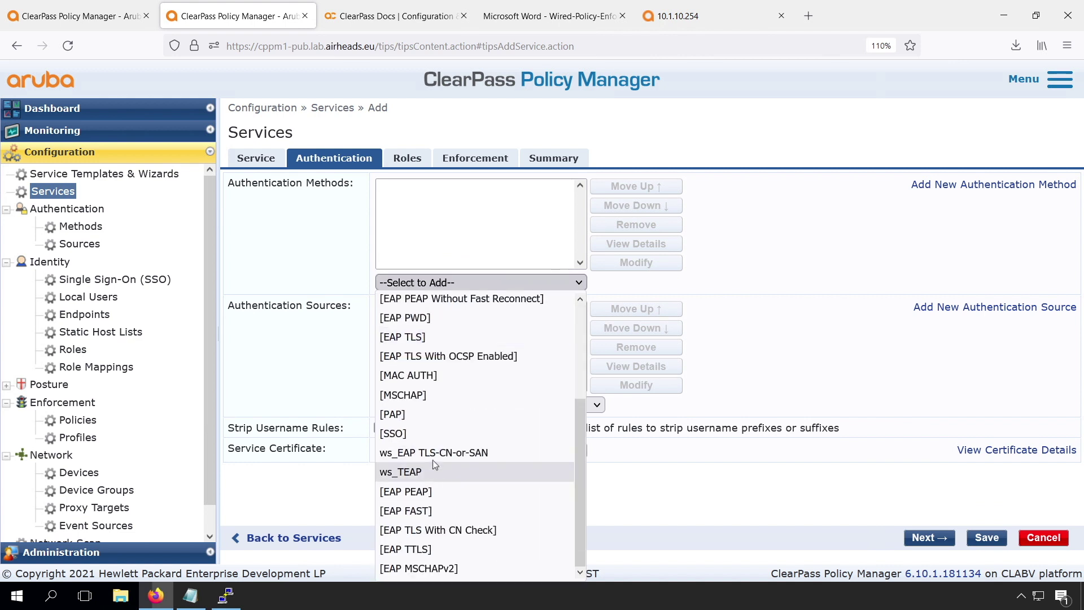
pyautogui.click(433, 452)
pyautogui.click(457, 300)
pyautogui.scroll(-3, 452, 487)
pyautogui.click(437, 477)
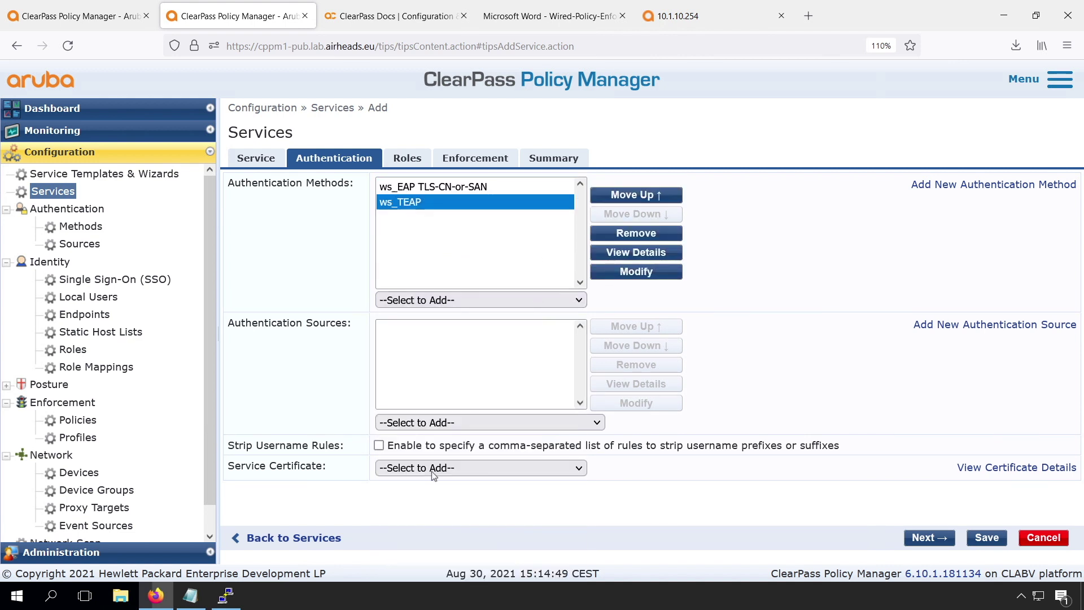
pyautogui.click(637, 194)
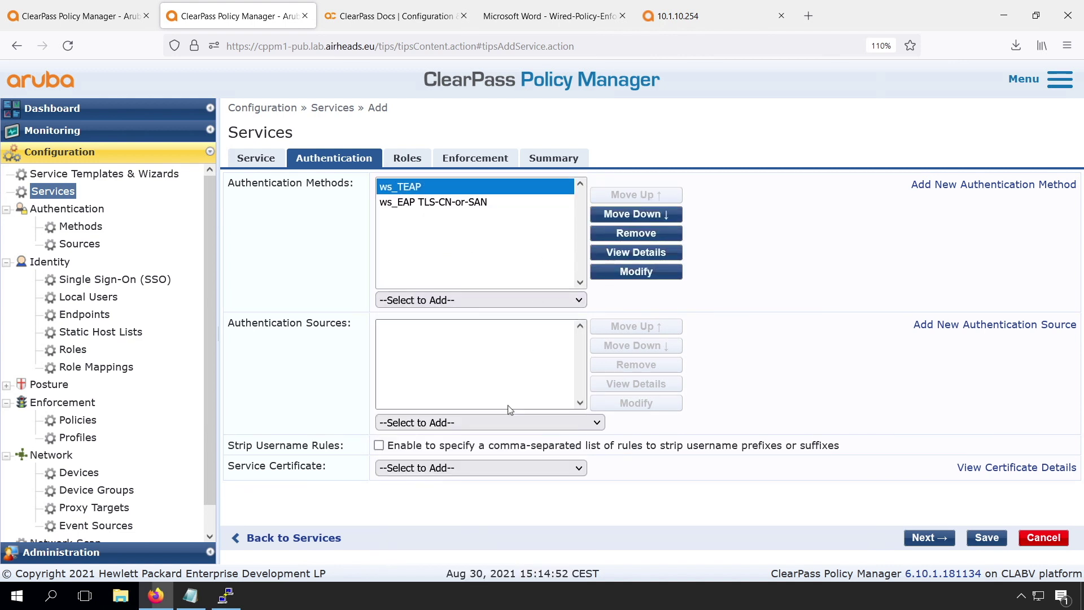
# Step: Add Arubalab AD as the service's authentication source
pyautogui.click(499, 422)
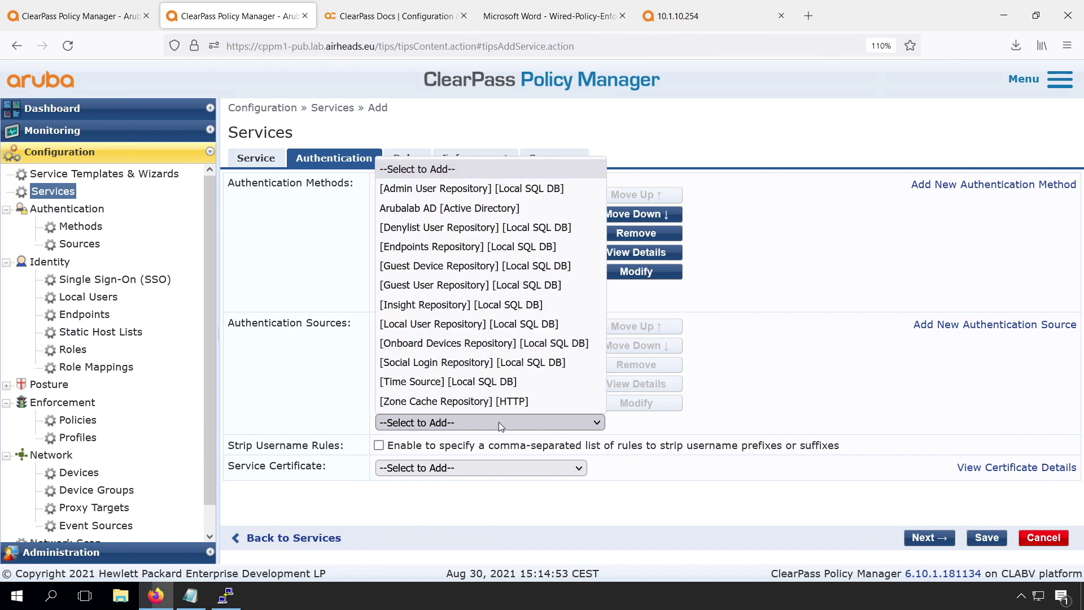
pyautogui.click(460, 208)
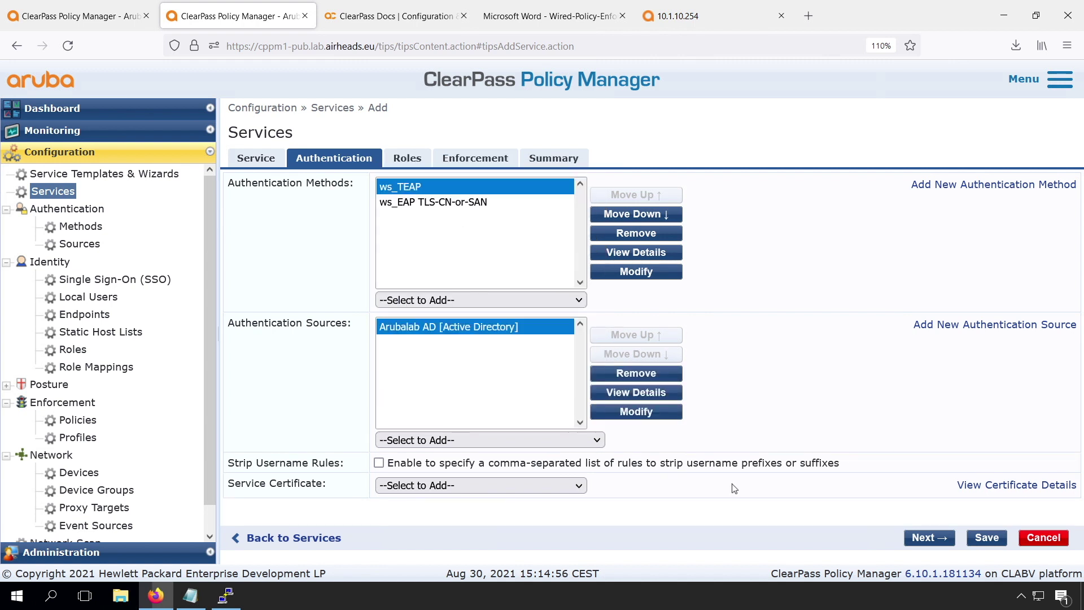
pyautogui.click(932, 538)
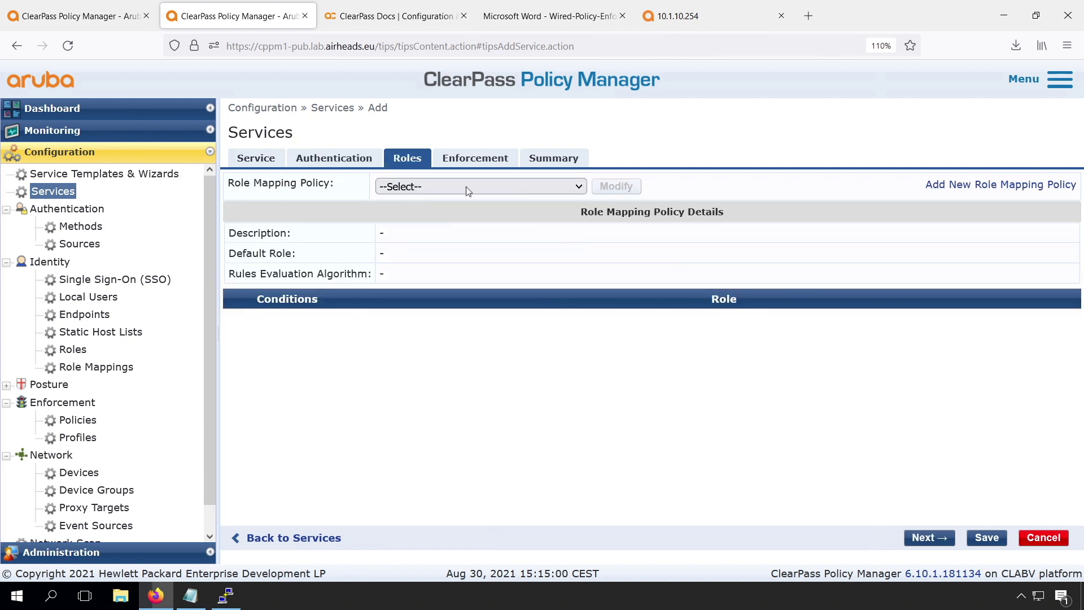
# Step: Select ws_Identity_Rolemapping_1X as the role mapping policy
pyautogui.click(467, 186)
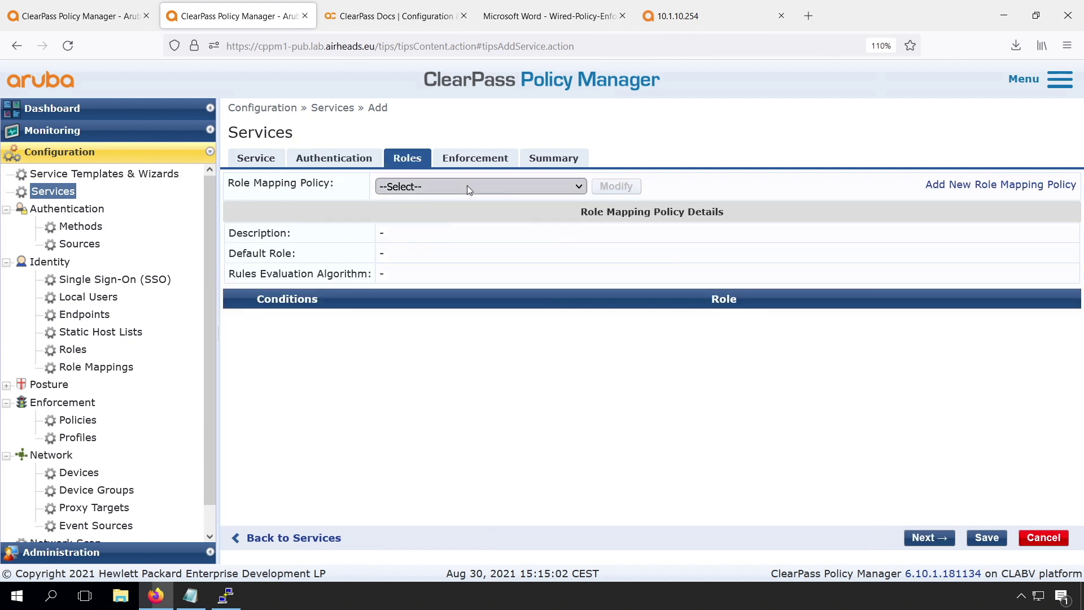
pyautogui.click(467, 186)
pyautogui.click(441, 264)
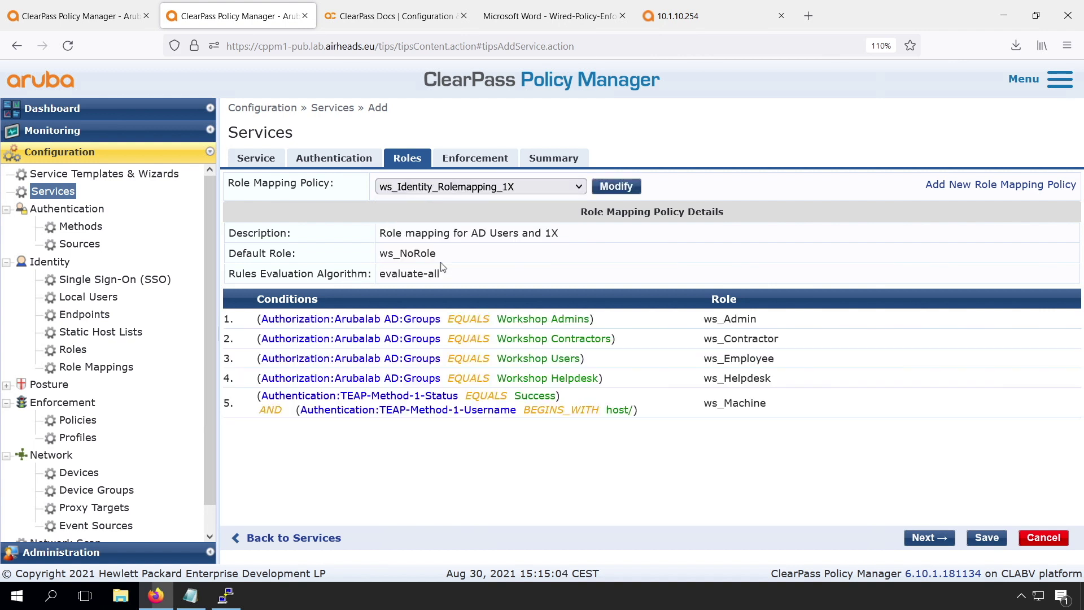
# Step: Save the ws_AOS-CX_Wired service with the sample allow enforcement policy
pyautogui.click(925, 537)
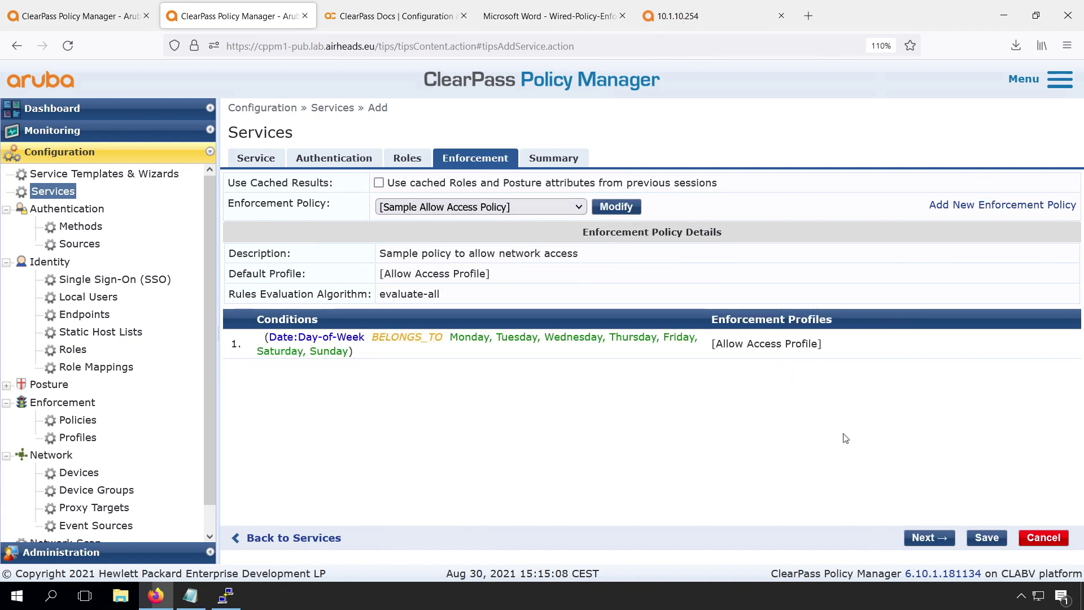
pyautogui.click(985, 539)
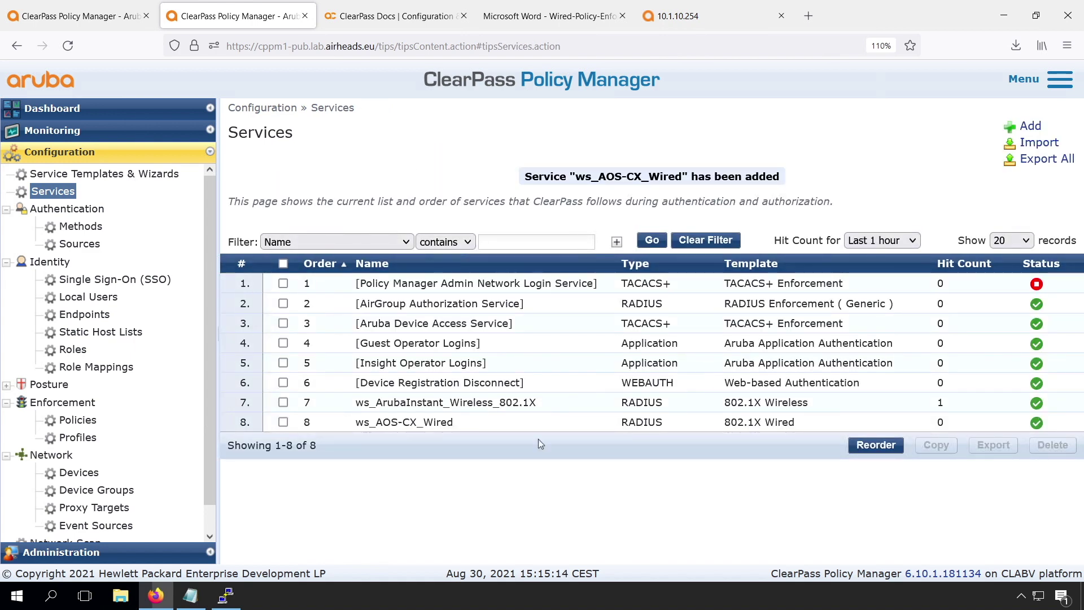
pyautogui.click(105, 21)
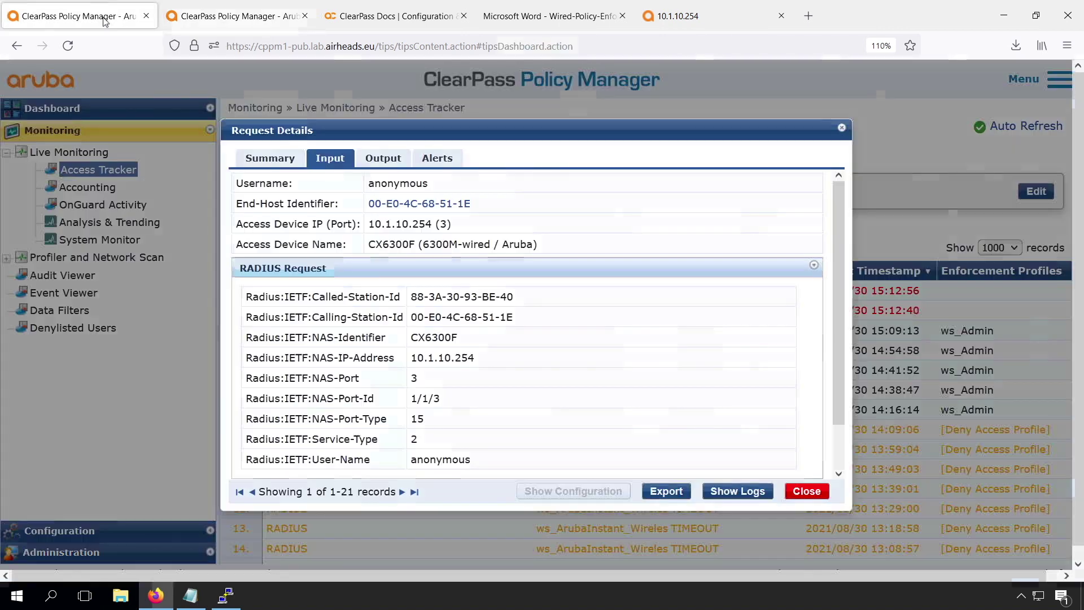
# Step: Close the old request details and bounce port 1/1/3 with conf t, shut, no shut
pyautogui.click(806, 491)
pyautogui.click(227, 597)
pyautogui.write('conf t')
pyautogui.press('Return')
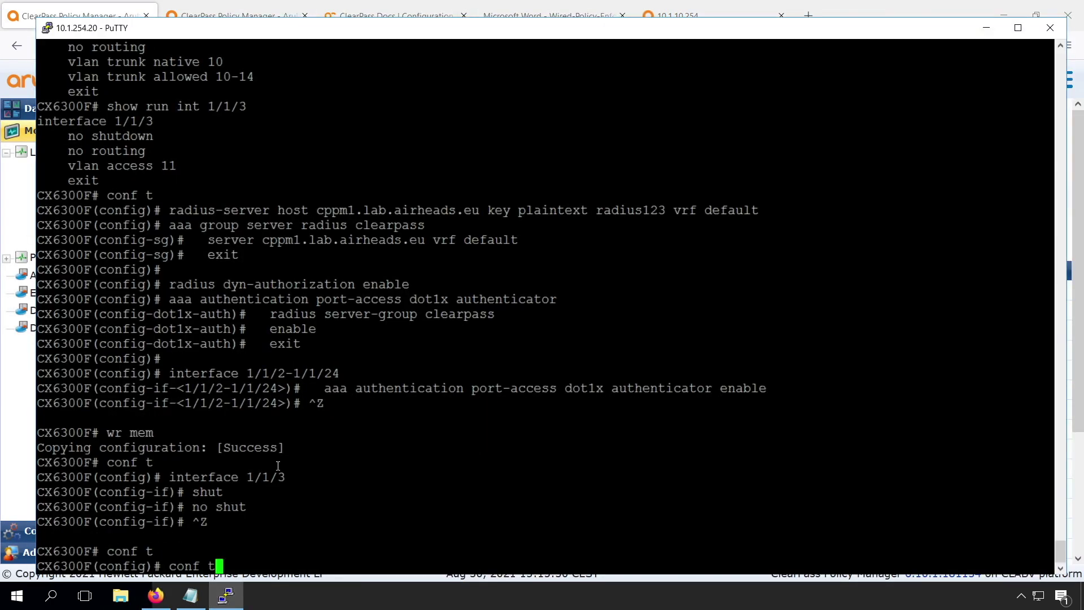
pyautogui.write('interface 1/1/3')
pyautogui.press('Return')
pyautogui.write('shut')
pyautogui.press('Return')
pyautogui.write('no s')
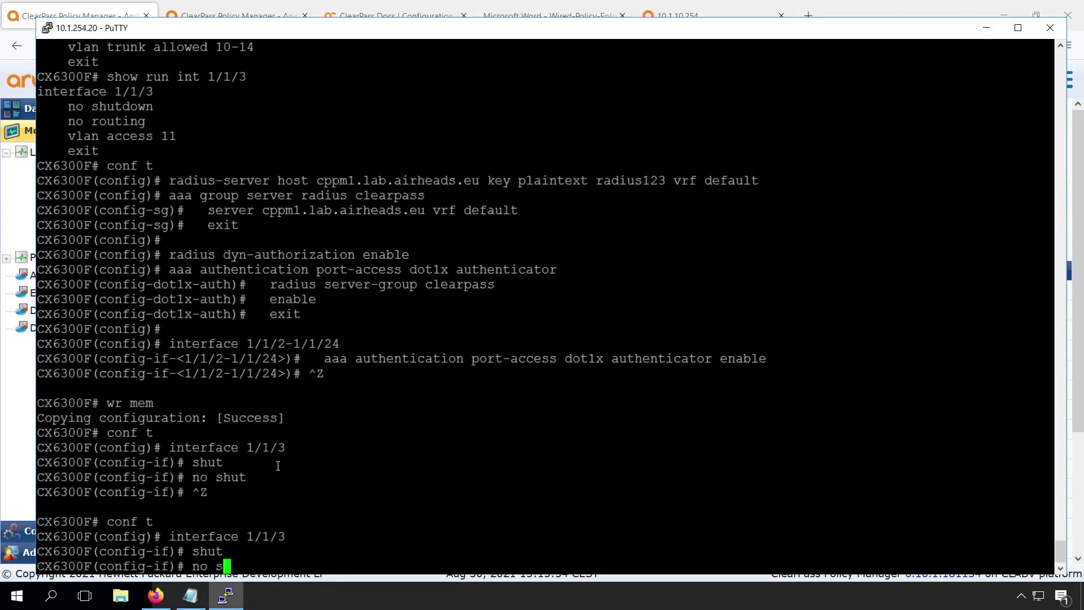
pyautogui.write('hut')
pyautogui.press('Return')
pyautogui.click(107, 16)
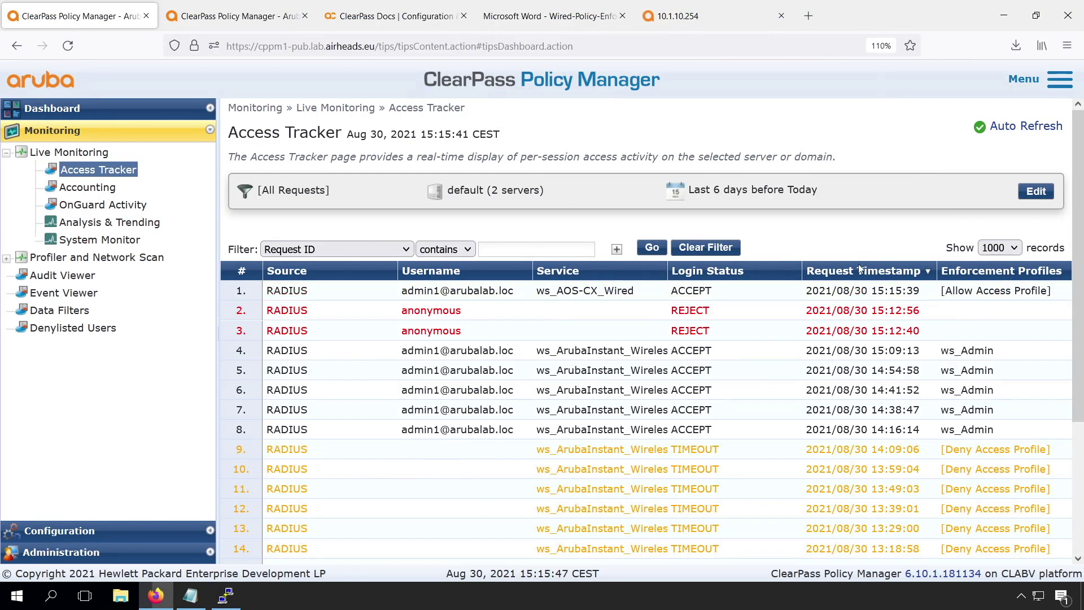
# Step: Check the new ACCEPT's computed attributes for TEAP with EAP-TLS machine and user success
pyautogui.click(437, 291)
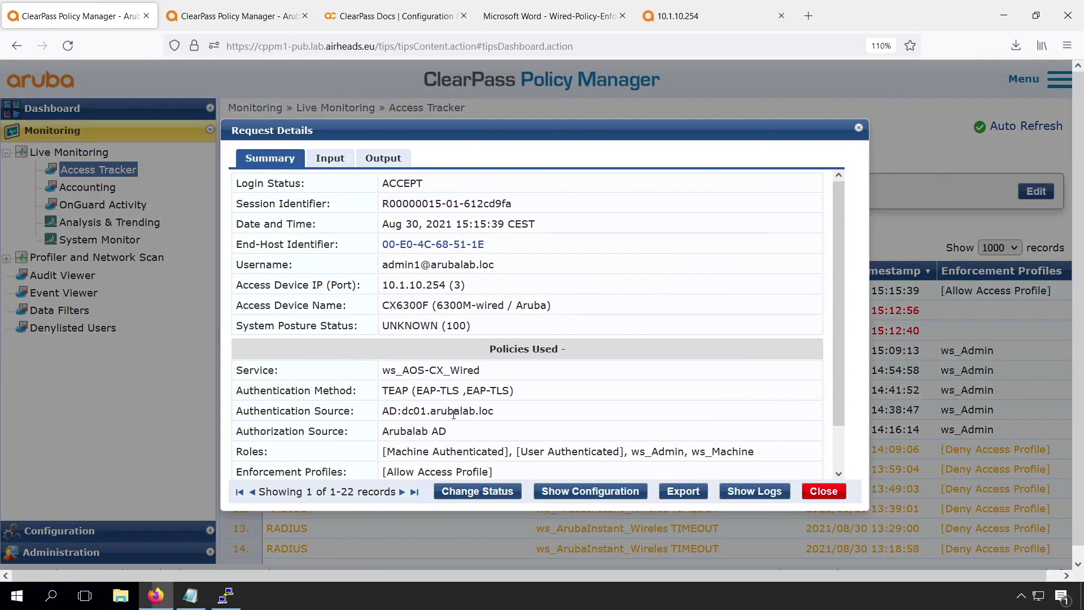
pyautogui.click(330, 158)
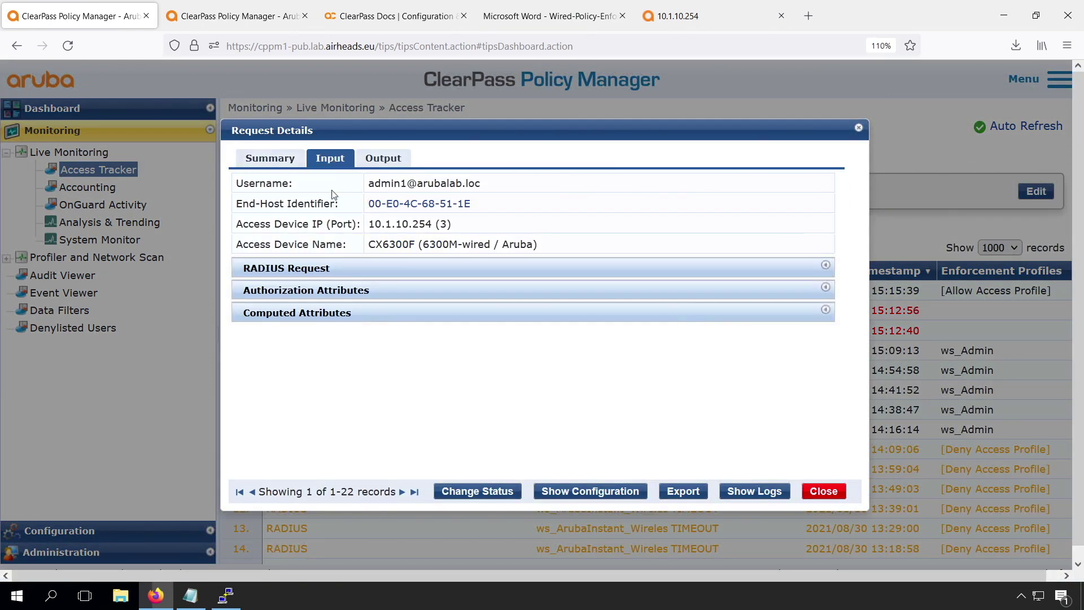
pyautogui.click(313, 315)
pyautogui.scroll(-5, 396, 396)
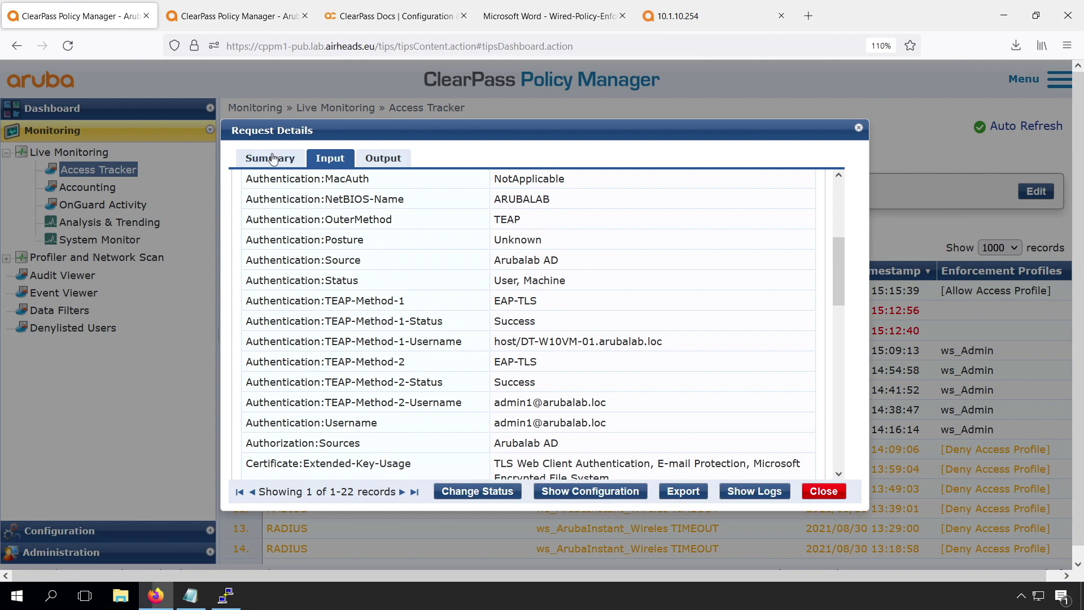
pyautogui.click(272, 159)
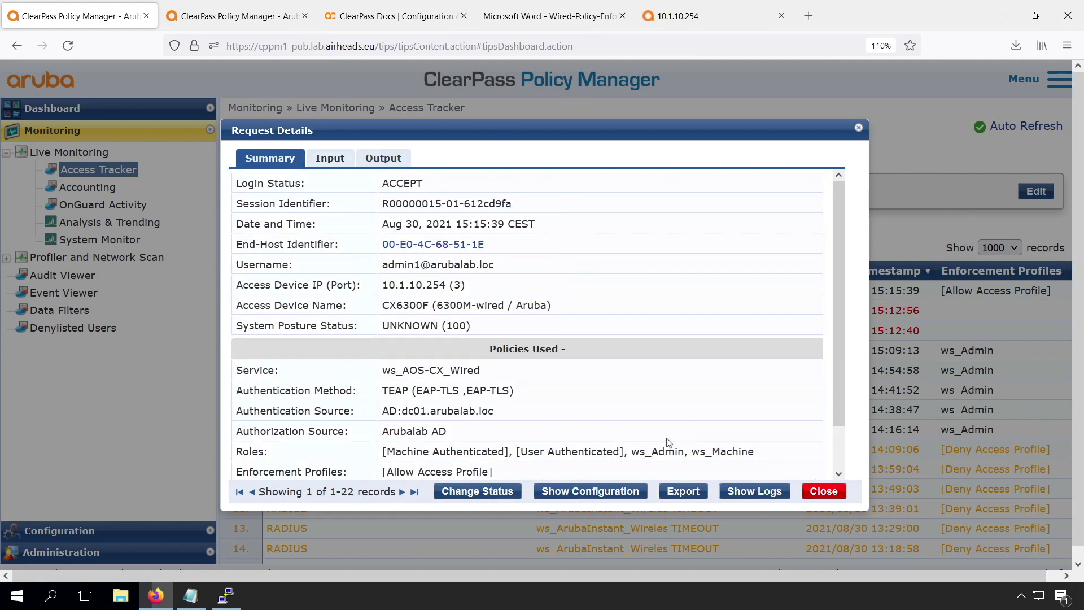
pyautogui.click(828, 492)
pyautogui.click(225, 596)
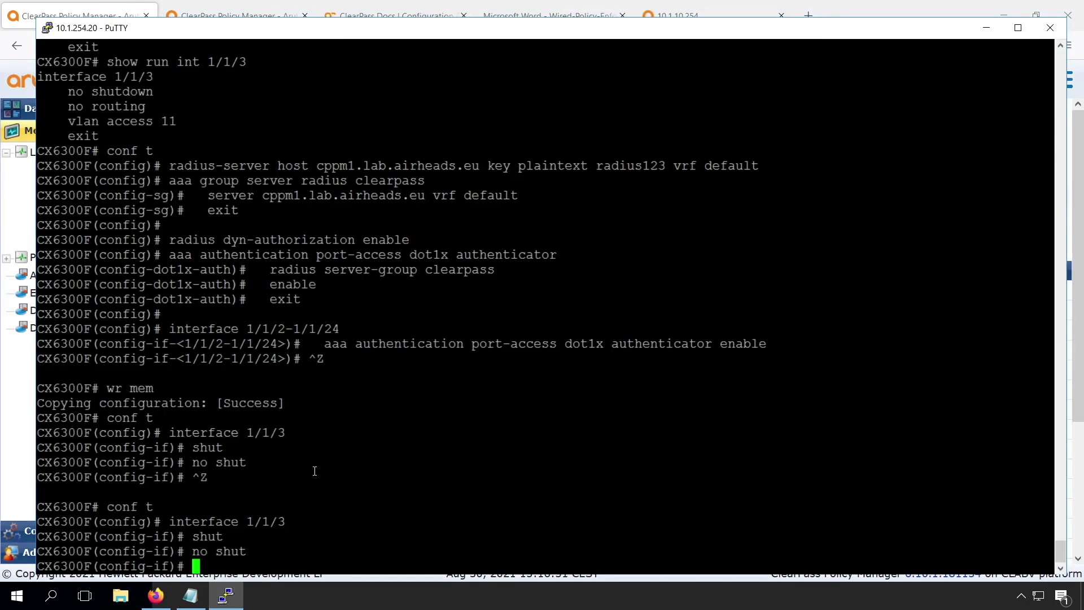
# Step: Exit config mode and run 'show aaa authentication port-access interface all client-status' copied from Notepad
pyautogui.hotkey('ctrl', 'z')
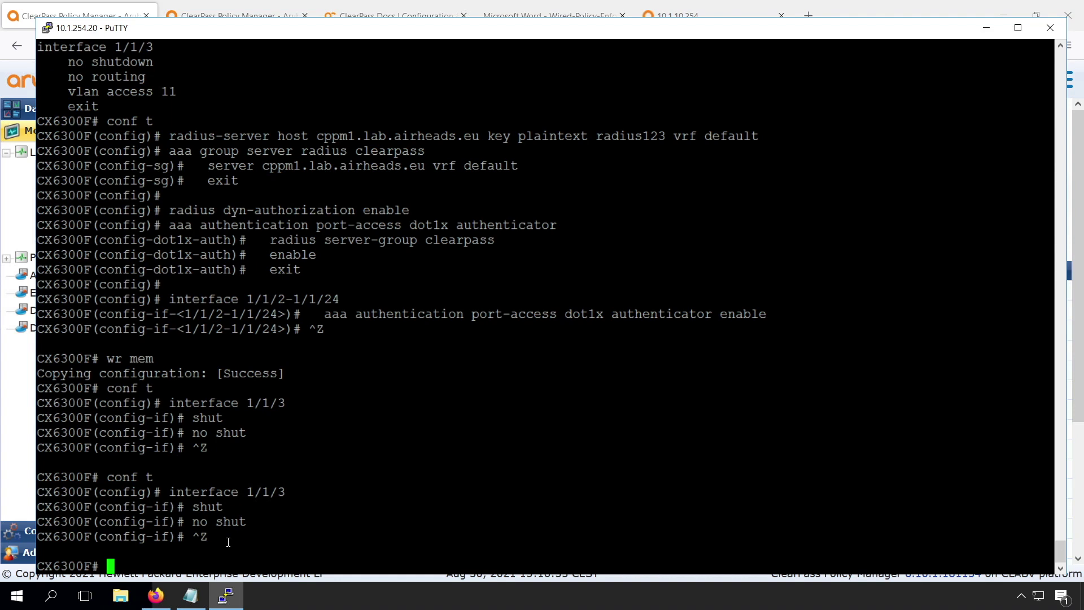
pyautogui.click(190, 596)
pyautogui.click(349, 452)
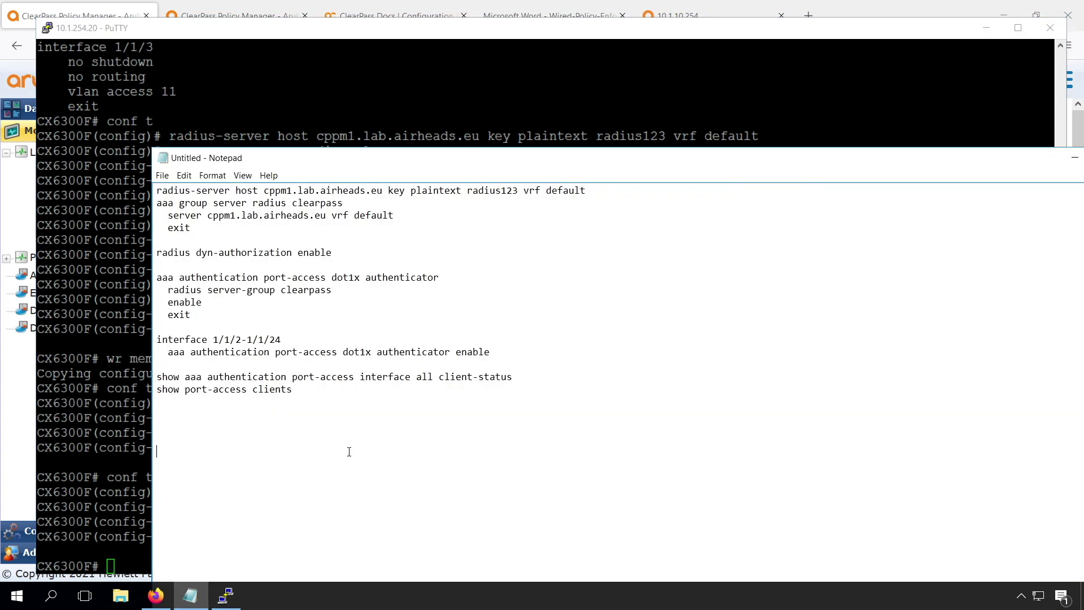
pyautogui.click(360, 366)
pyautogui.hotkey('shift', 'Down')
pyautogui.hotkey('shift', 'Down')
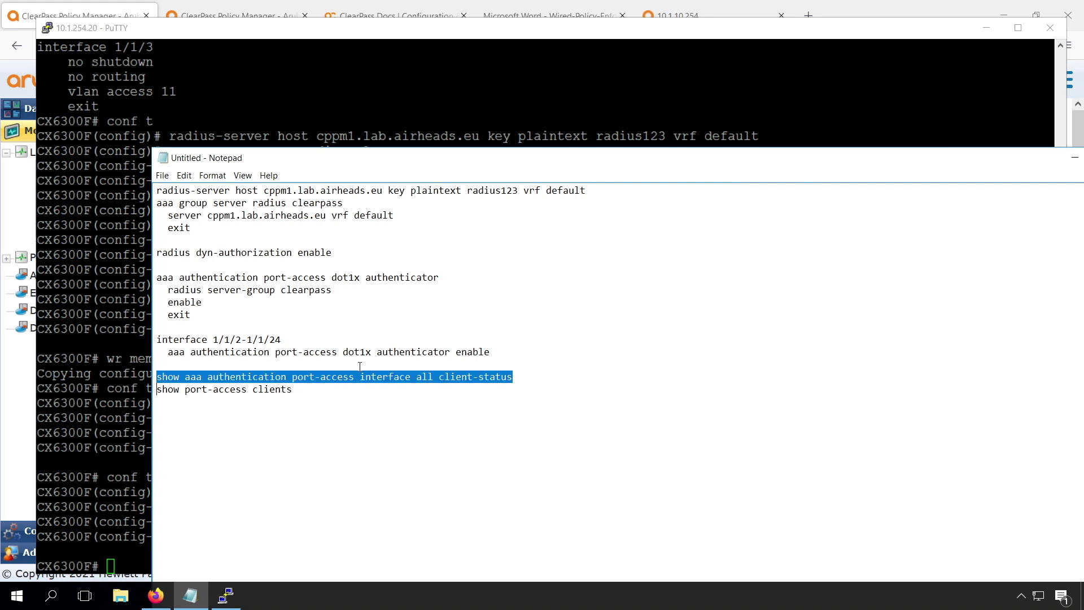
pyautogui.click(137, 444)
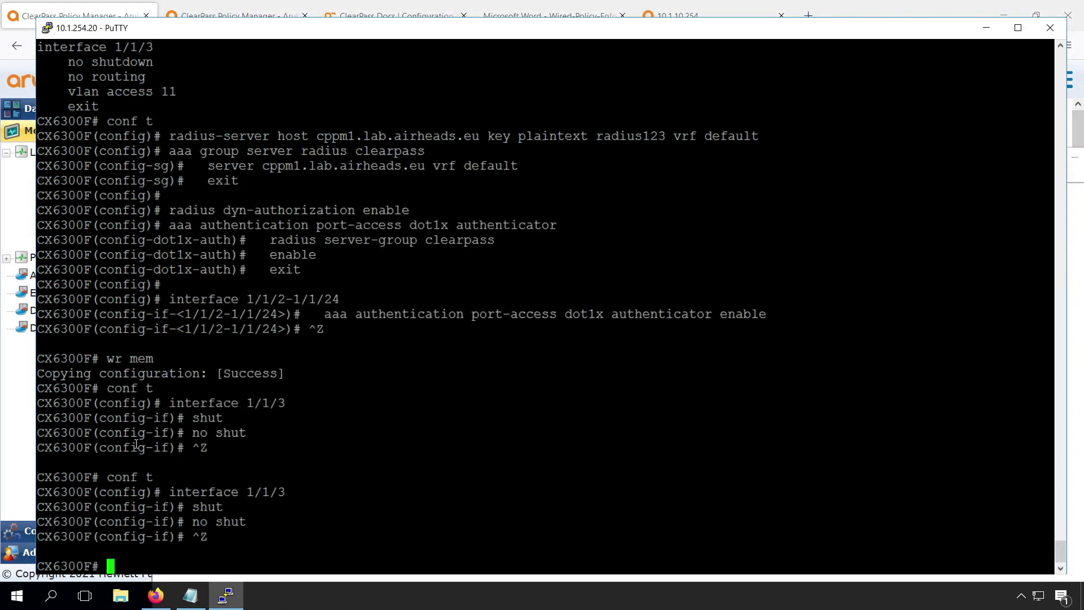
pyautogui.rightClick(137, 444)
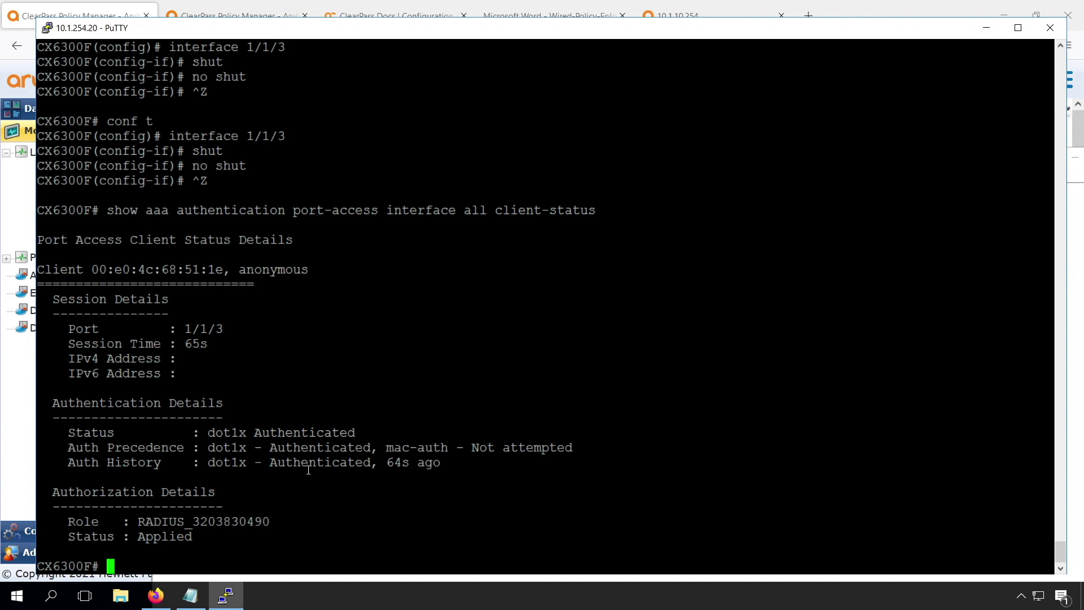
pyautogui.write('show p')
pyautogui.write('ort-access ')
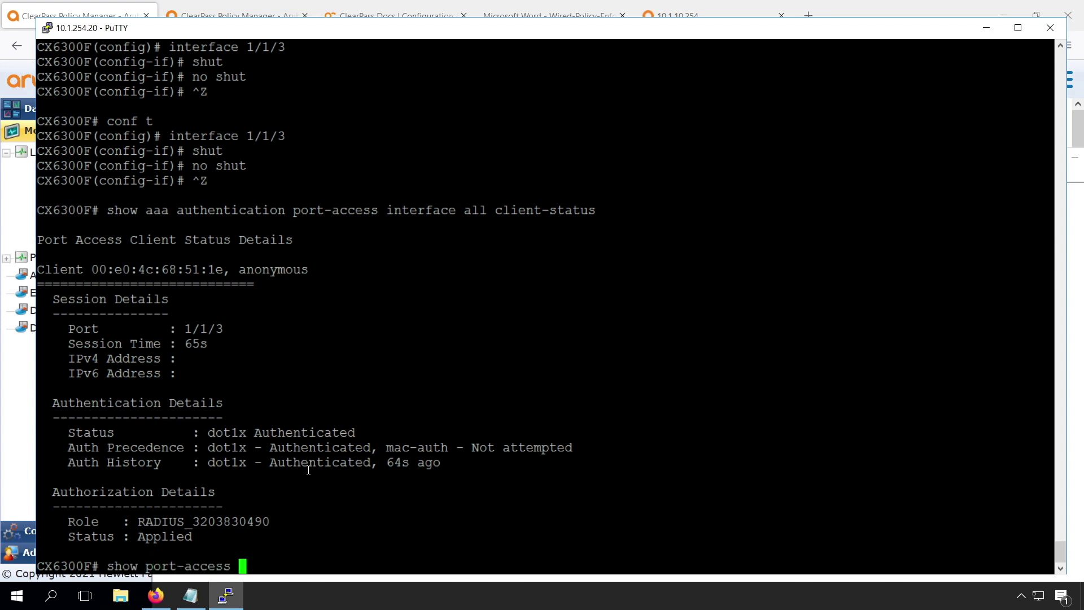
pyautogui.write('clients')
# Step: Run 'show port-access clients' to confirm port 1/1/3 onboarded via dot1x with Success
pyautogui.press('Return')
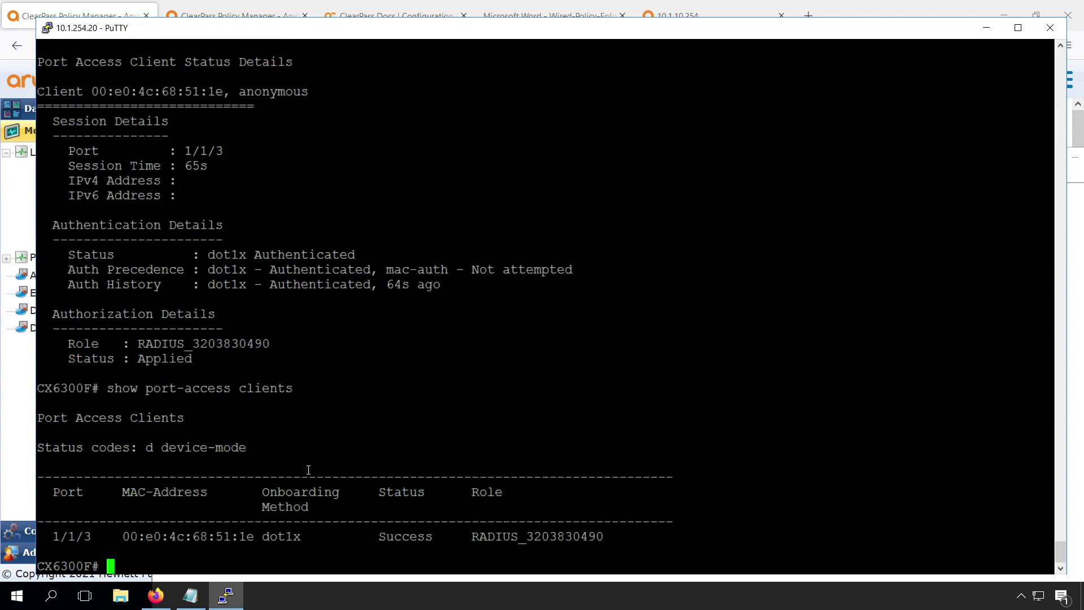